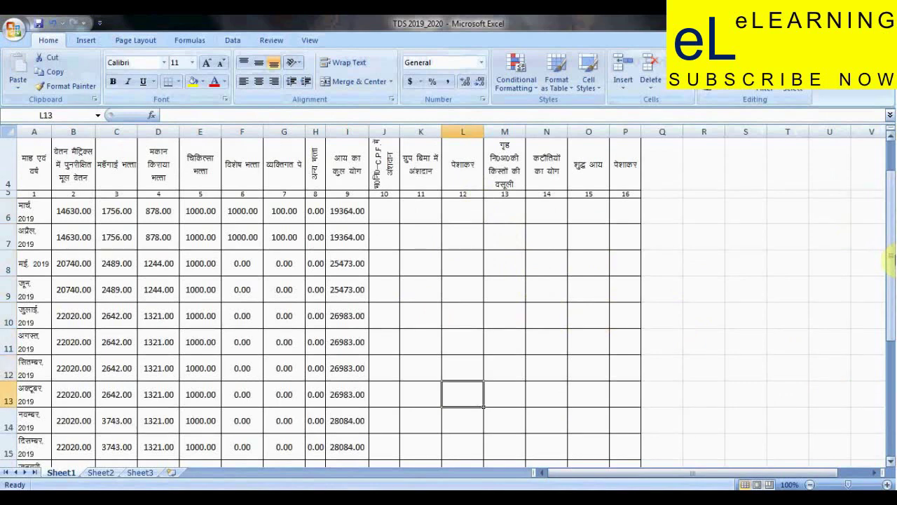
Enter 1000 in cell L12, the पेशाकर deduction for September 2019
key(Up)
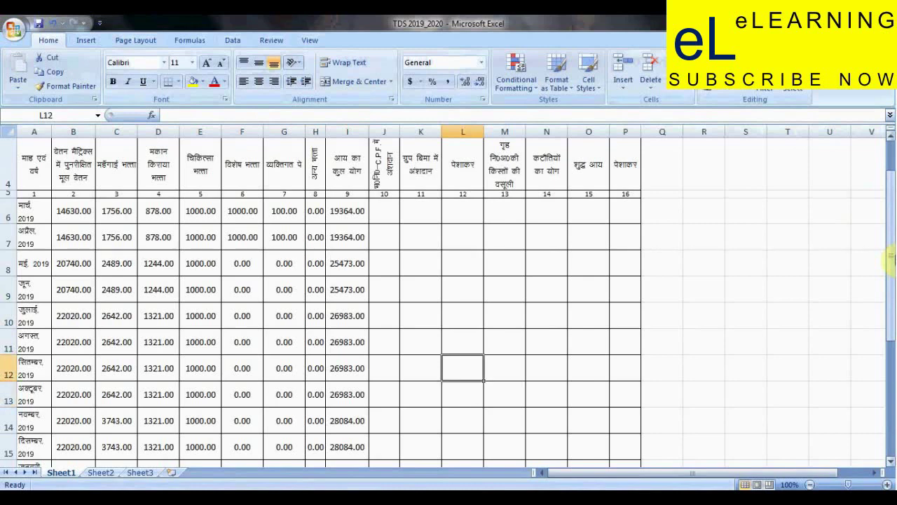
text(1)
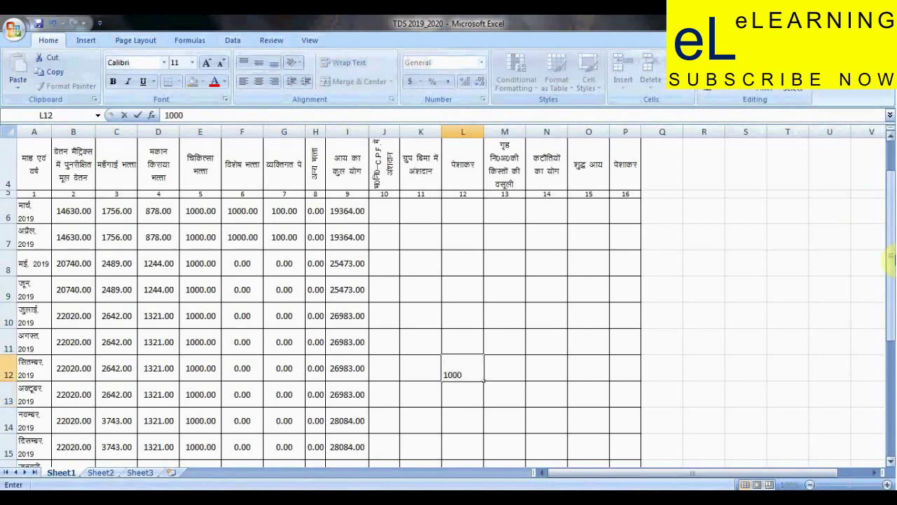
text(000)
key(Tab)
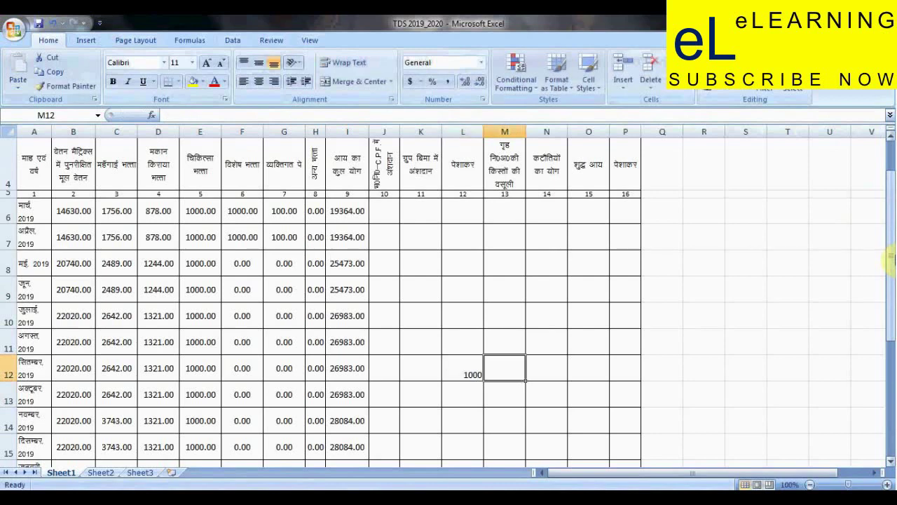
Format the deduction in L12 with two decimal places and centre it horizontally and vertically
click(452, 367)
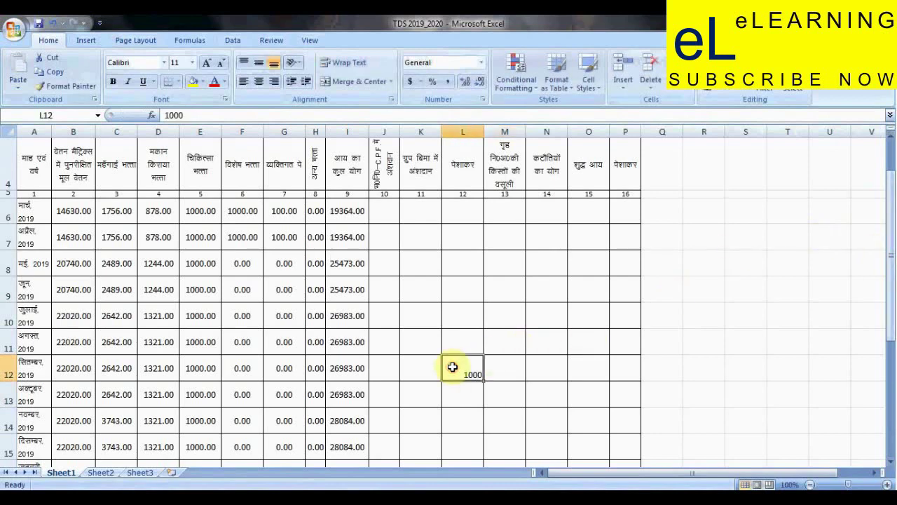
click(465, 81)
click(465, 81)
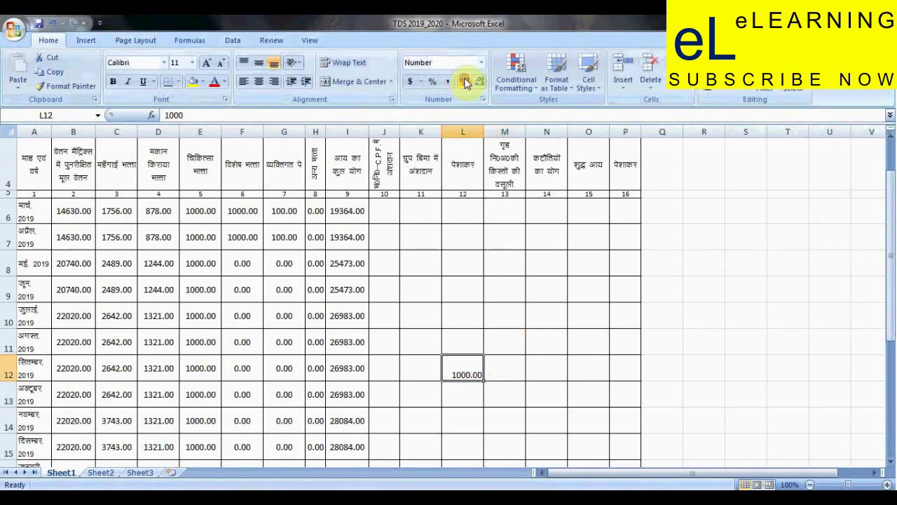
click(259, 81)
click(259, 63)
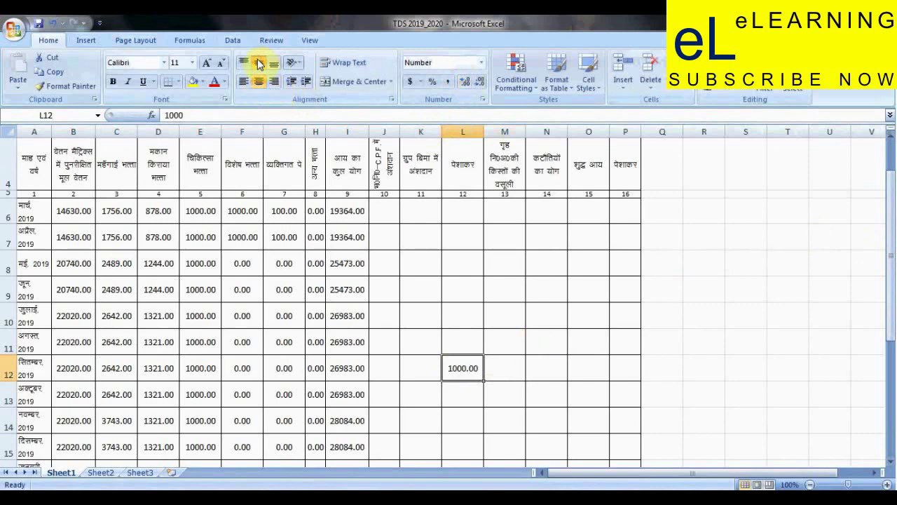
click(476, 417)
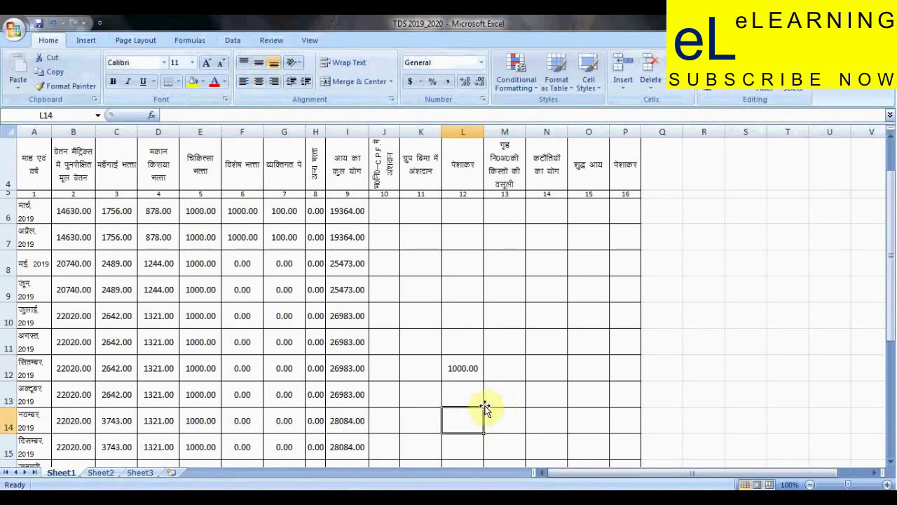
Enter the formula =I6 in O6 of the शुद्ध आय column and fill it down to O11
click(583, 214)
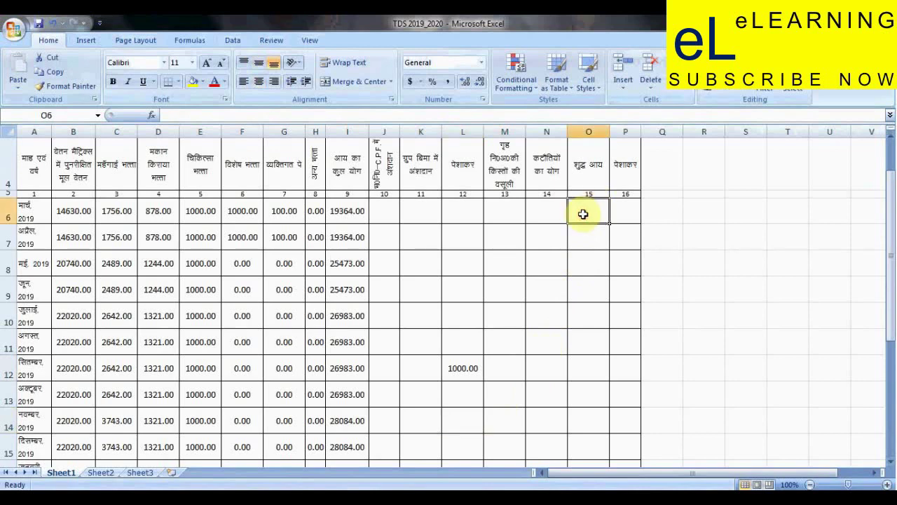
click(337, 113)
text(=)
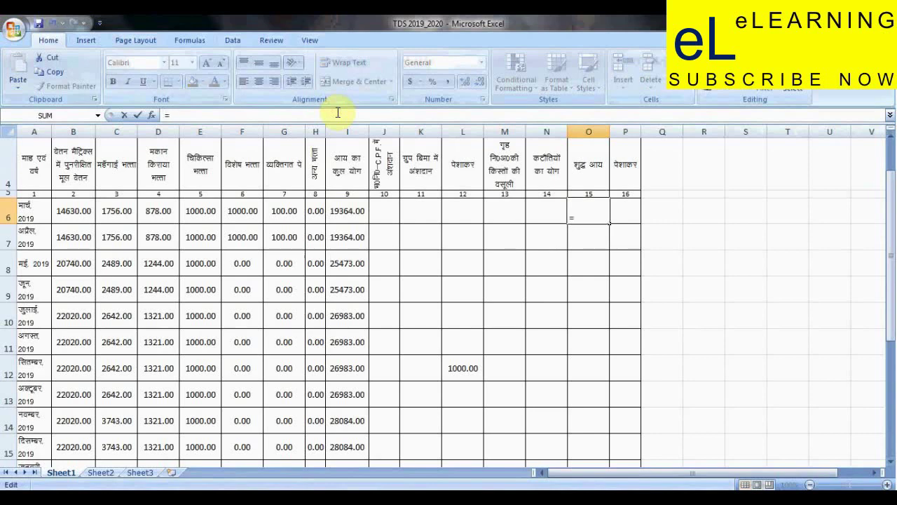
click(355, 215)
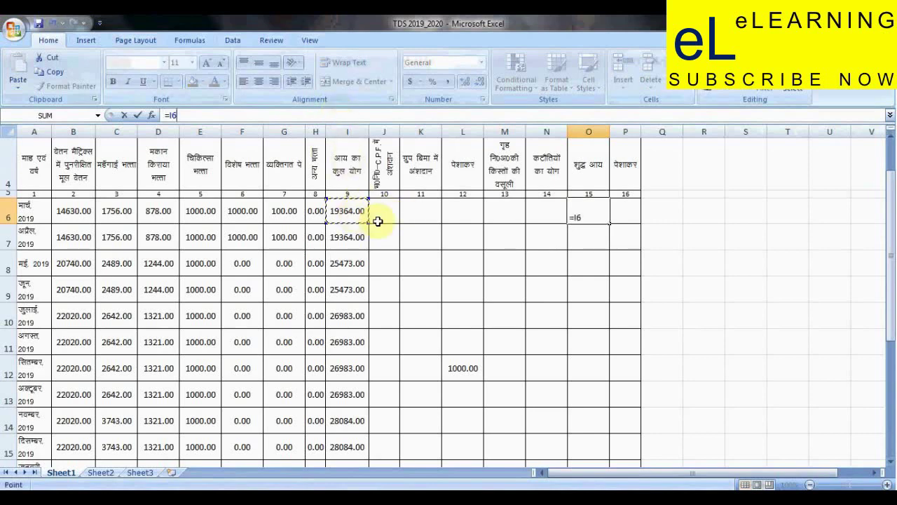
key(Return)
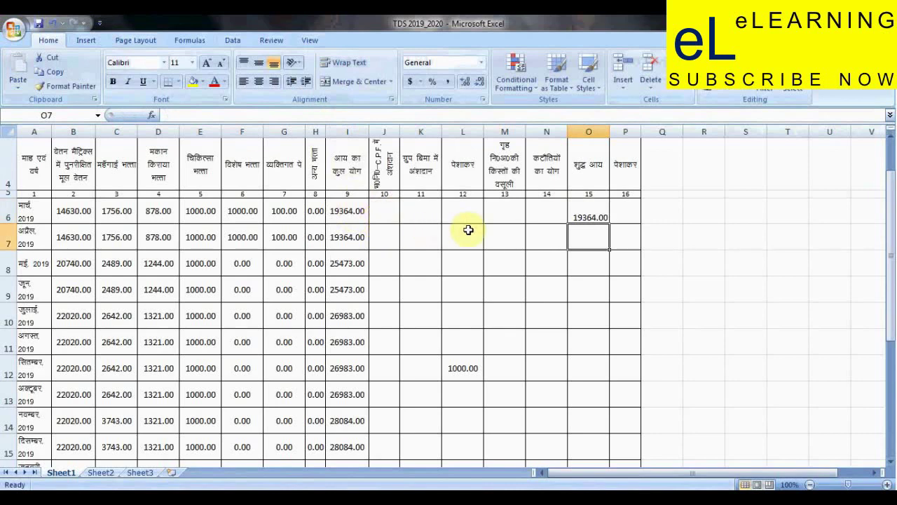
click(592, 208)
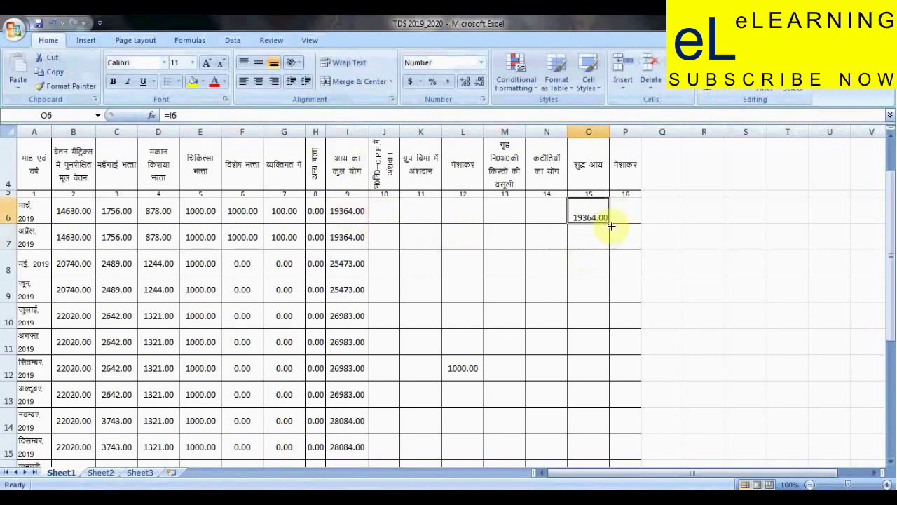
drag(611, 224, 601, 357)
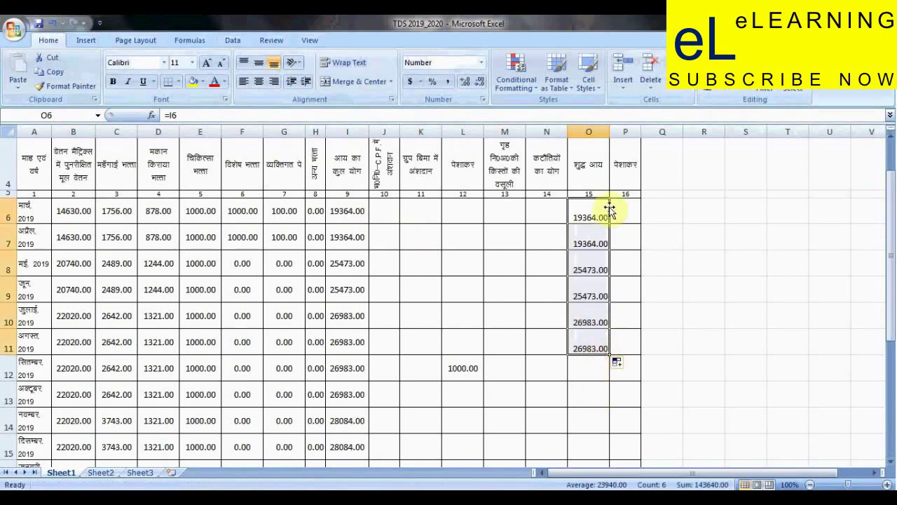
Enter the formula =I12-L12 in O12 to compute September's net income after the deduction
click(589, 372)
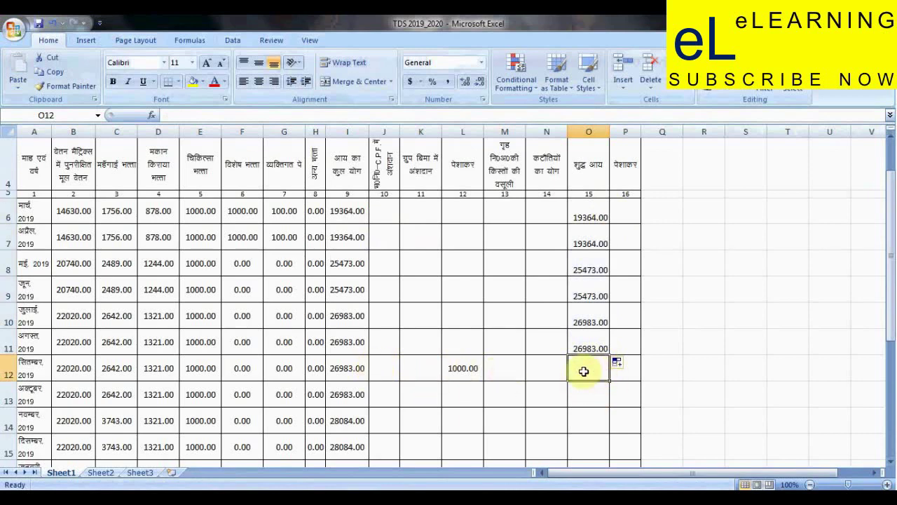
click(277, 113)
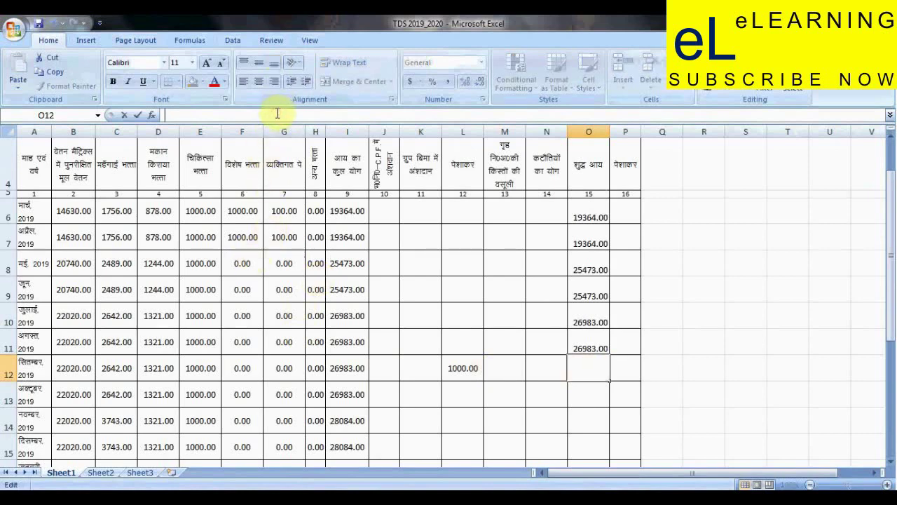
text(=)
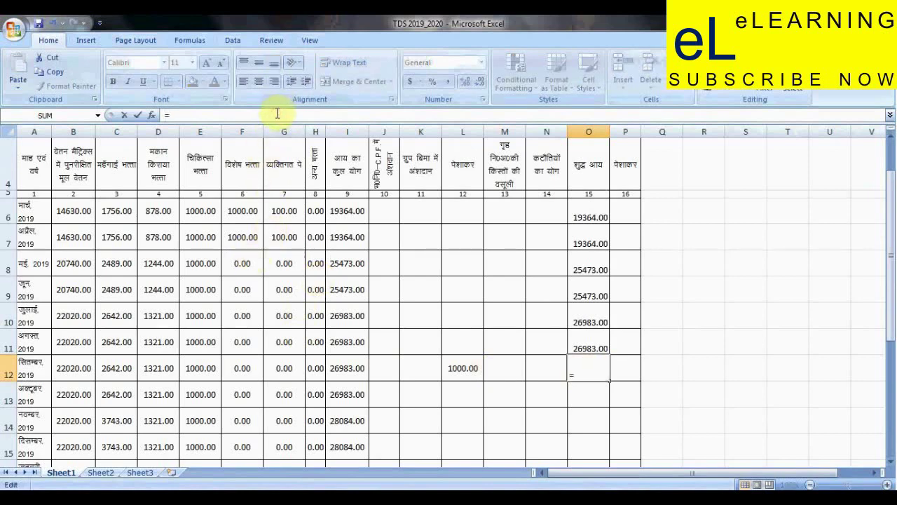
click(350, 369)
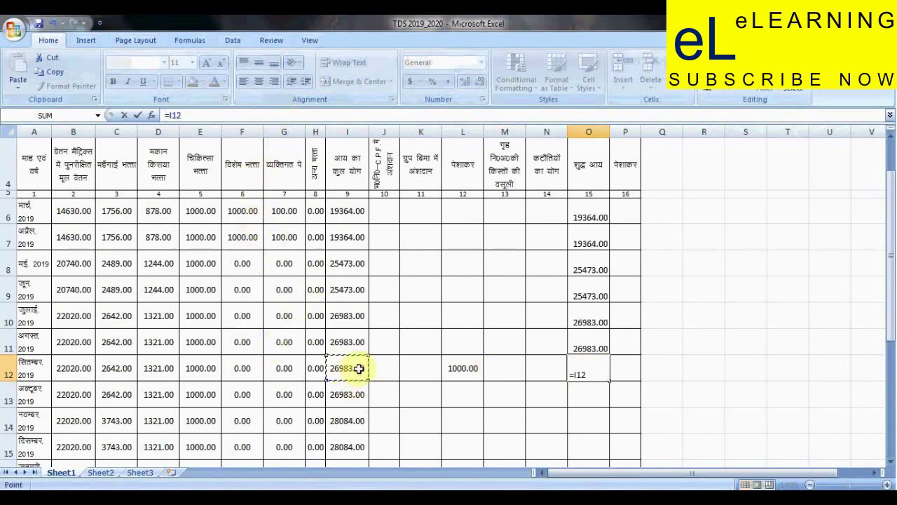
text(-)
click(467, 374)
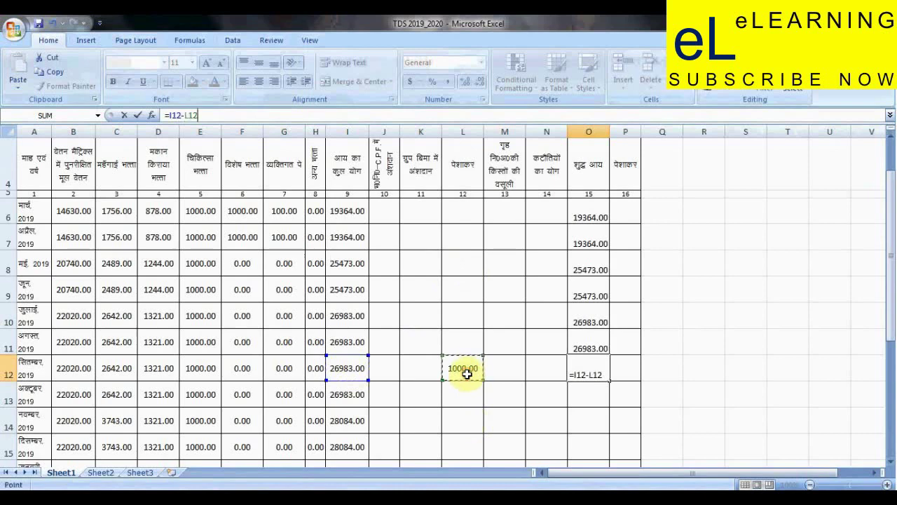
key(Return)
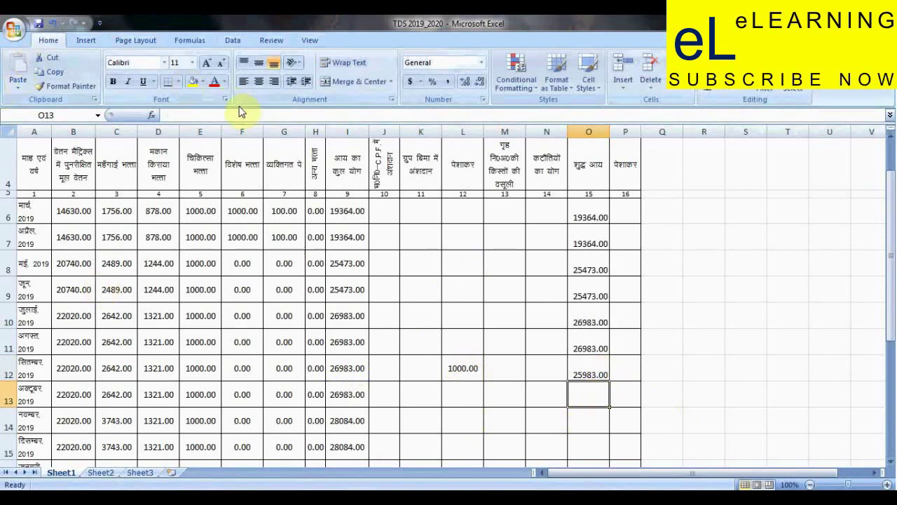
Enter the formula =I13 in O13 and fill it down to the arrears row at O18
click(195, 118)
text(=)
click(351, 394)
key(Return)
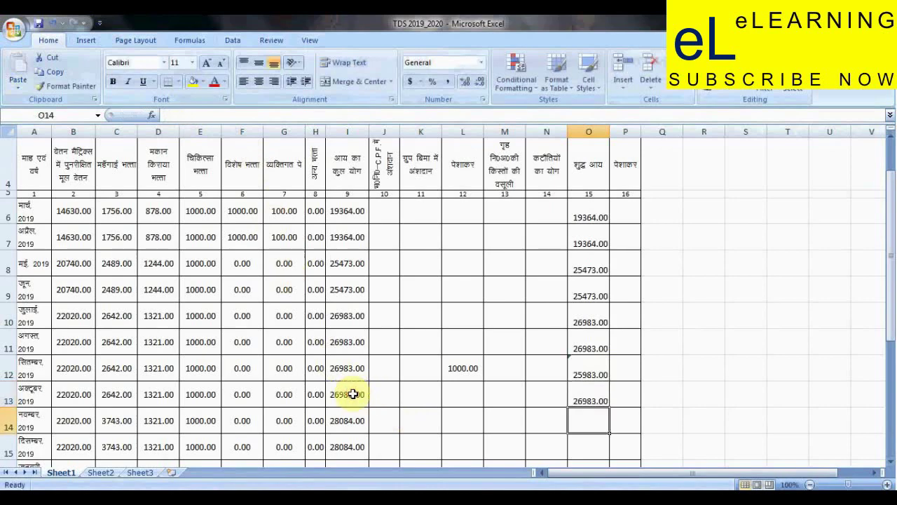
scroll(673, 370, down, 2)
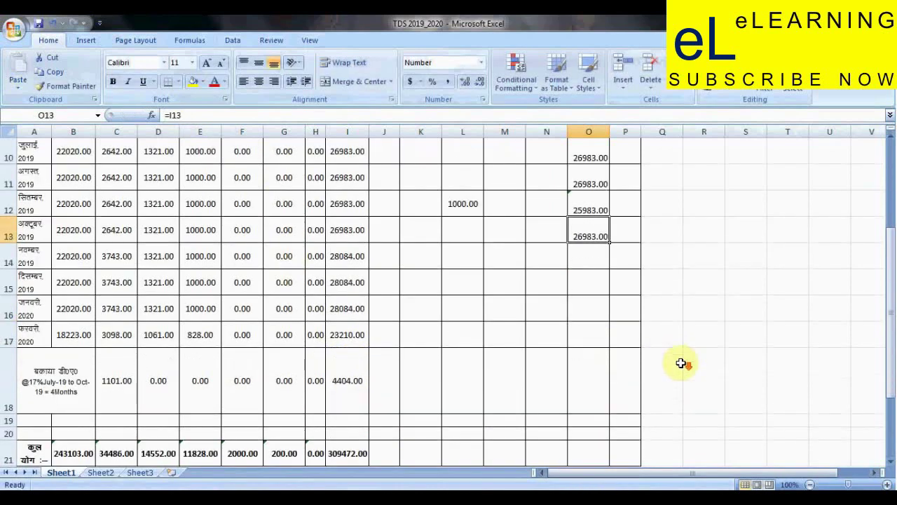
click(607, 240)
drag(610, 242, 606, 415)
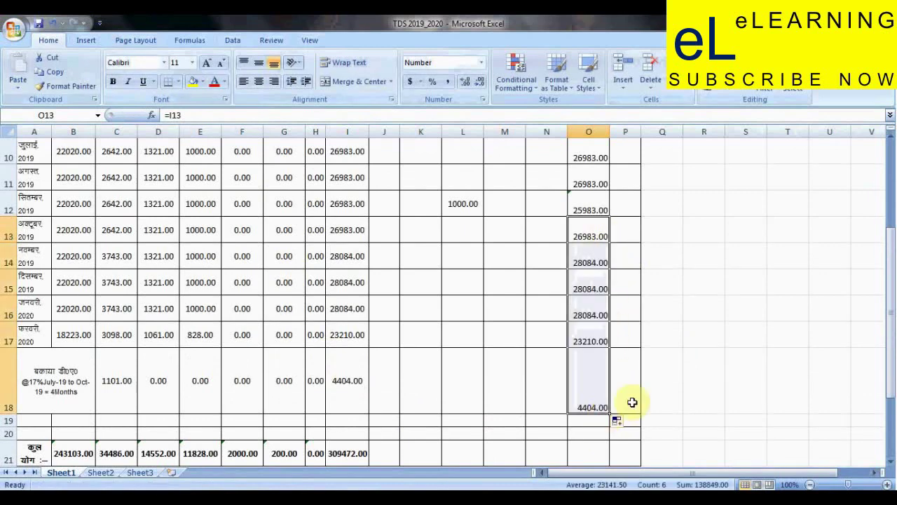
Vertically middle-align all the net income values in O6:O18
click(257, 63)
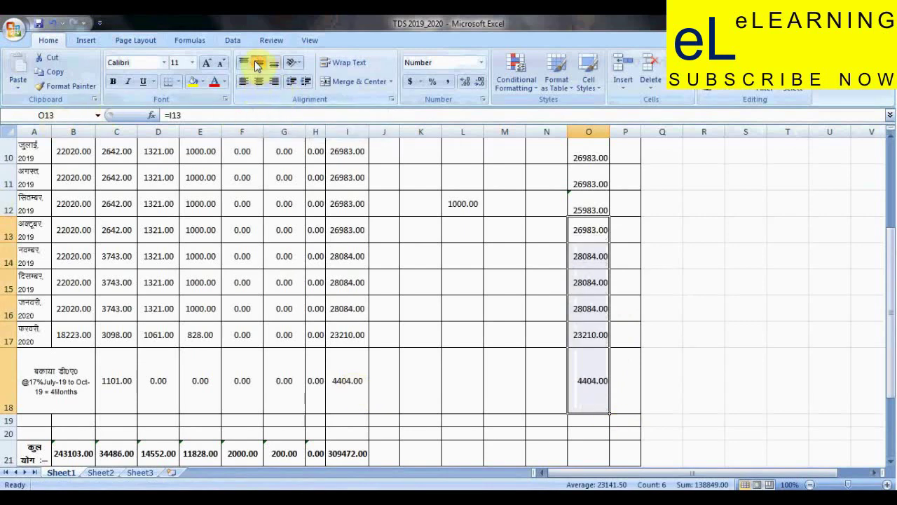
scroll(601, 382, up, 2)
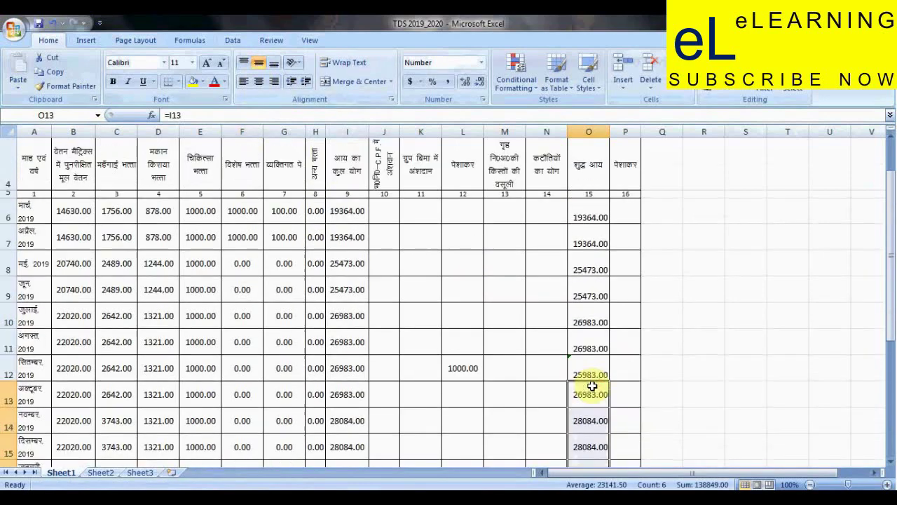
click(666, 368)
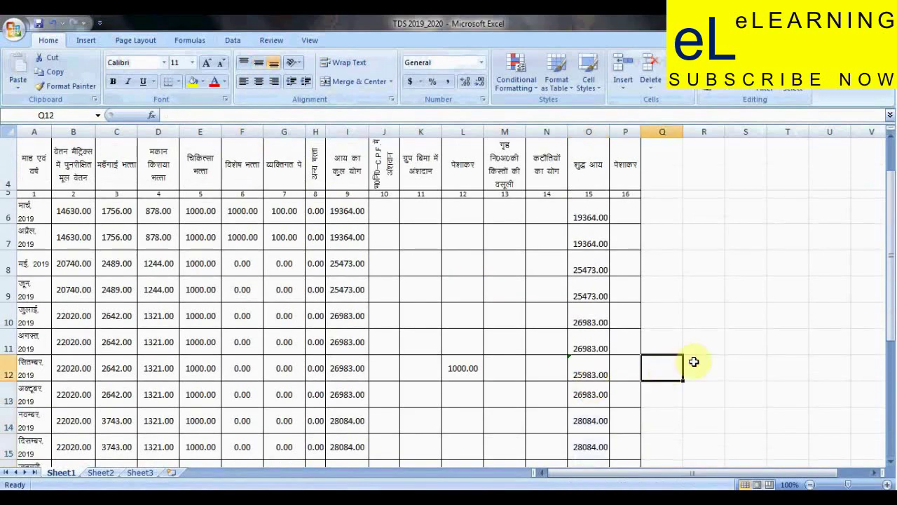
drag(597, 211, 594, 425)
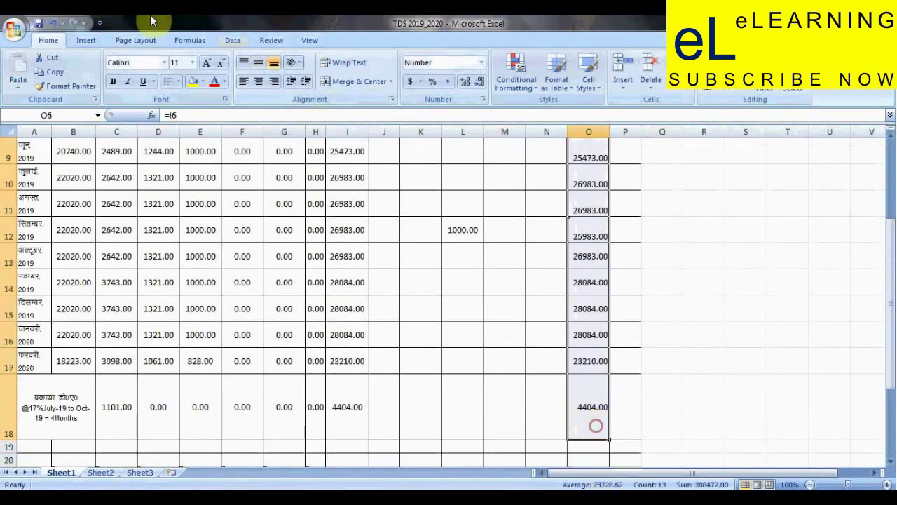
click(259, 64)
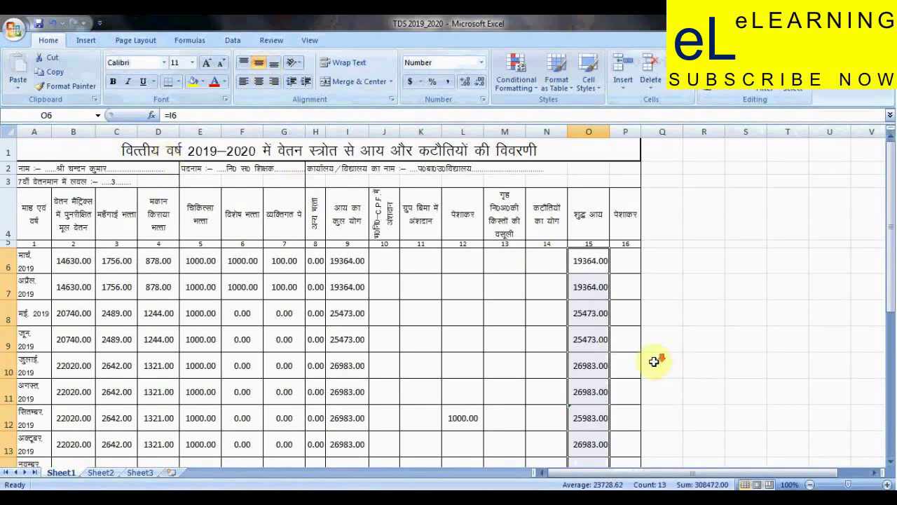
scroll(653, 362, down, 3)
scroll(652, 362, down, 1)
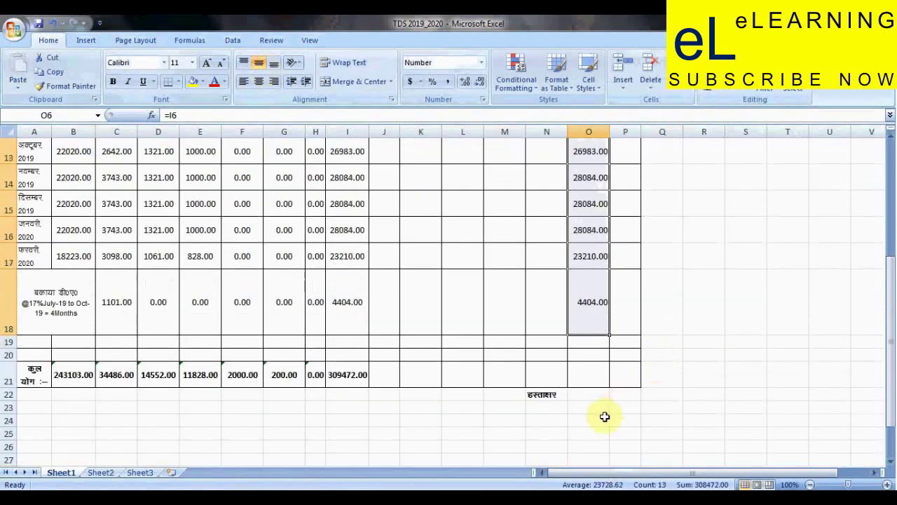
click(599, 418)
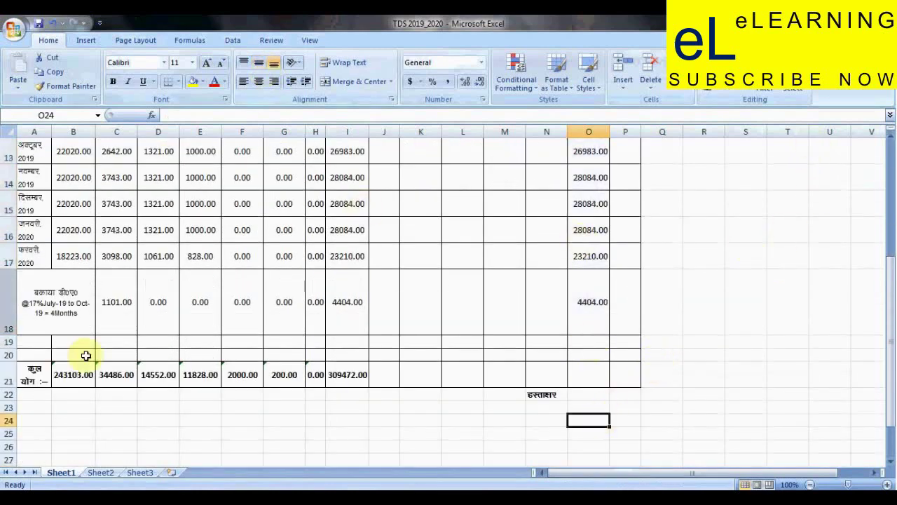
Enter the formula =SUM(O6:O18) in O21 to total the शुद्ध आय column
click(598, 382)
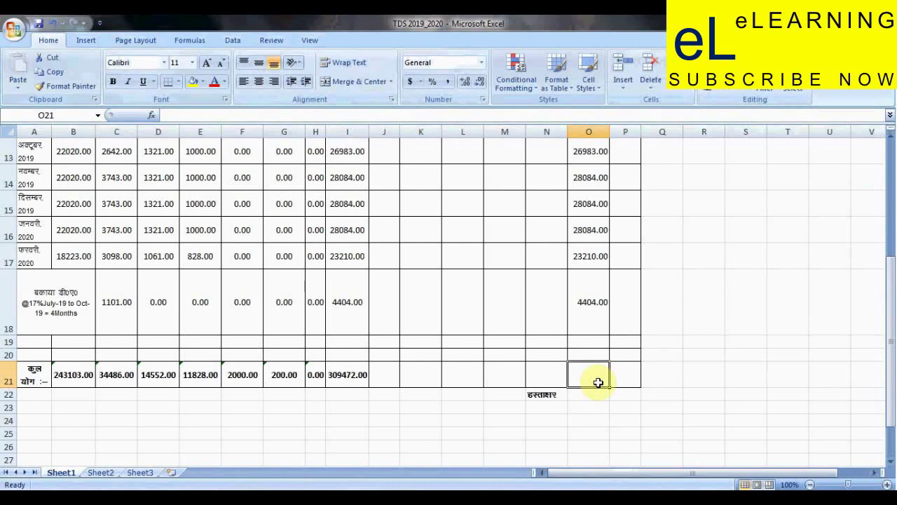
click(199, 115)
text(=)
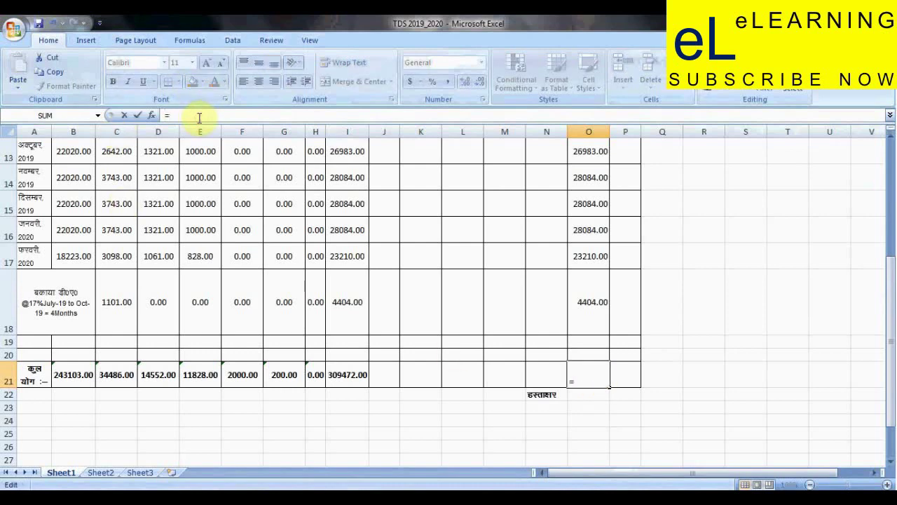
text(sum)
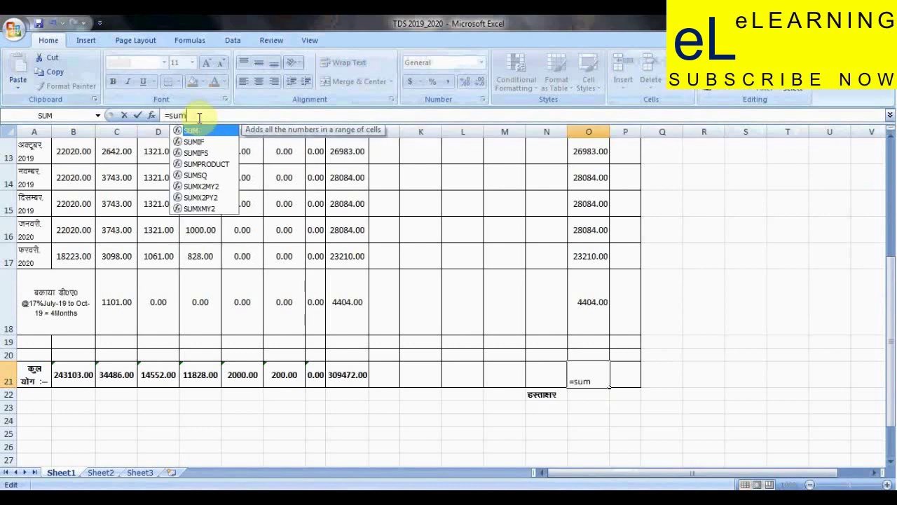
text(()
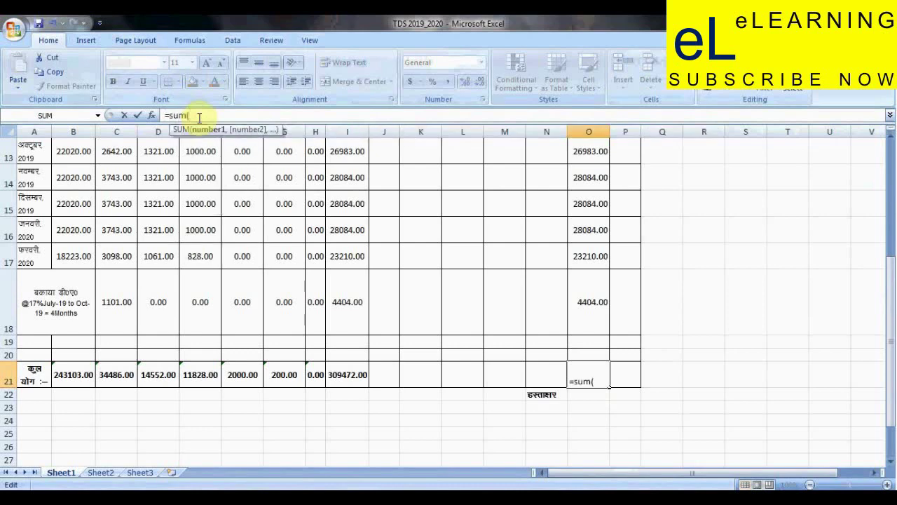
drag(893, 366, 893, 156)
click(594, 238)
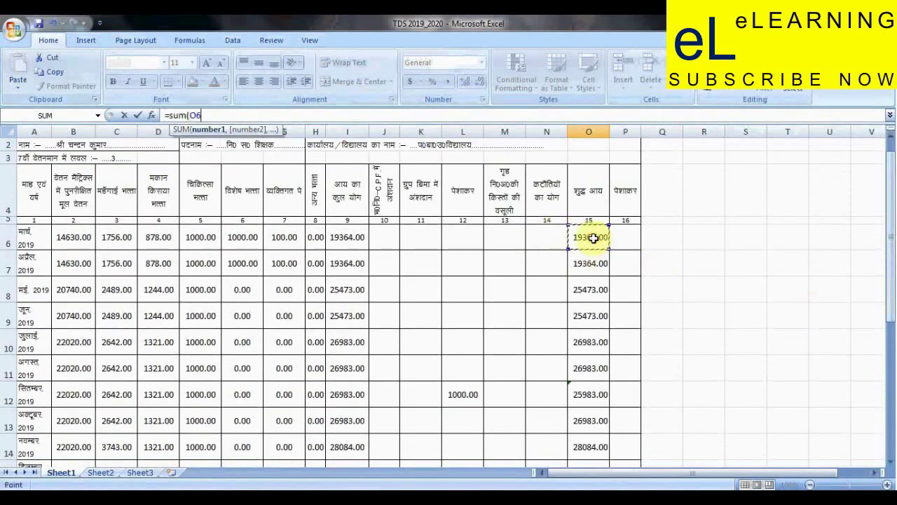
key(F8)
key(BackSpace)
key(BackSpace)
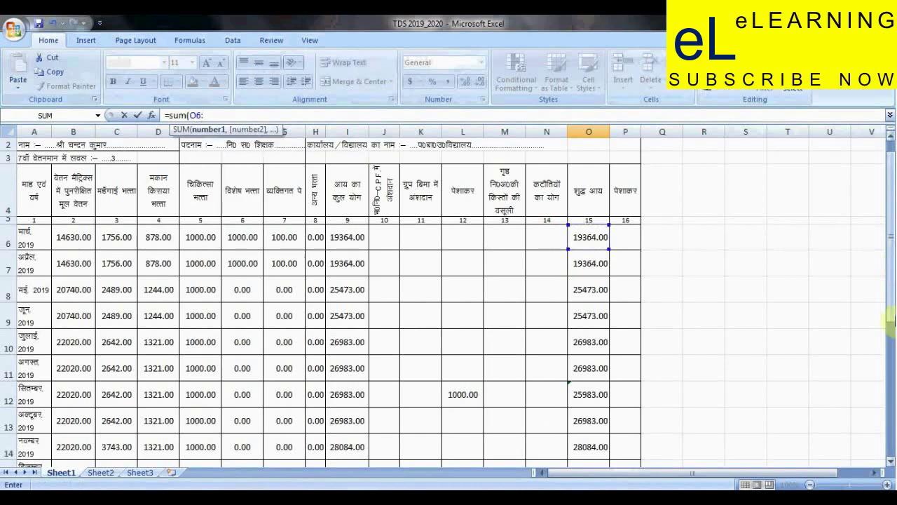
drag(889, 290, 889, 372)
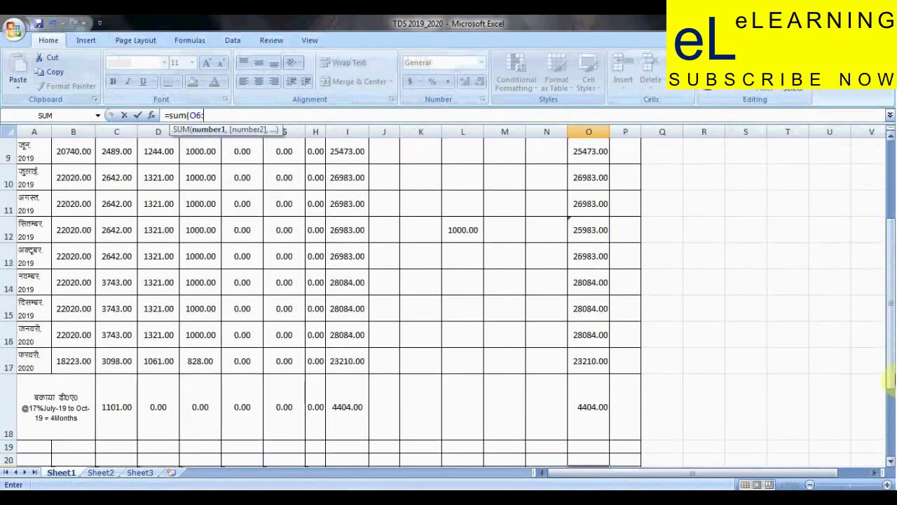
drag(889, 376, 892, 382)
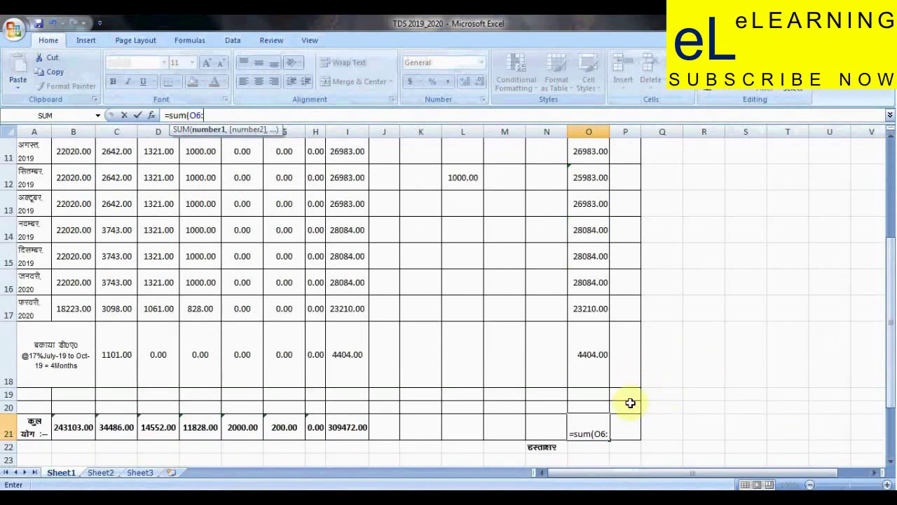
click(599, 377)
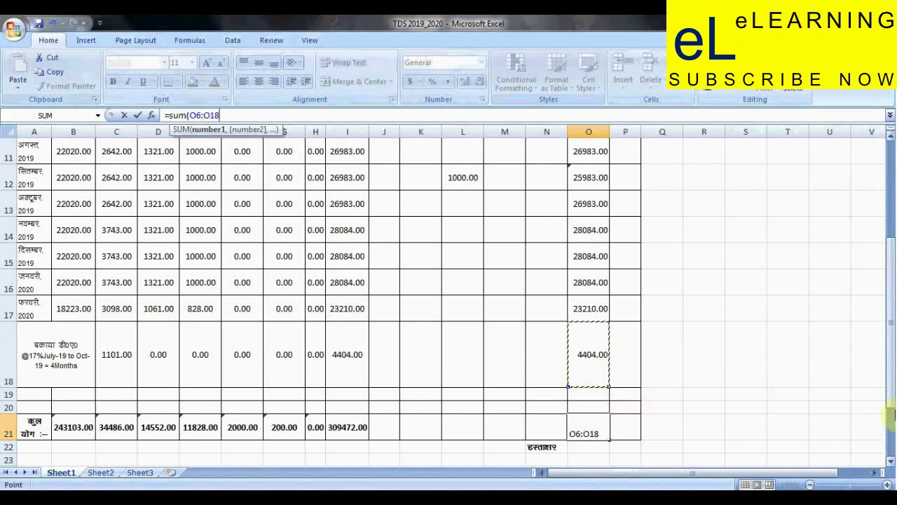
text())
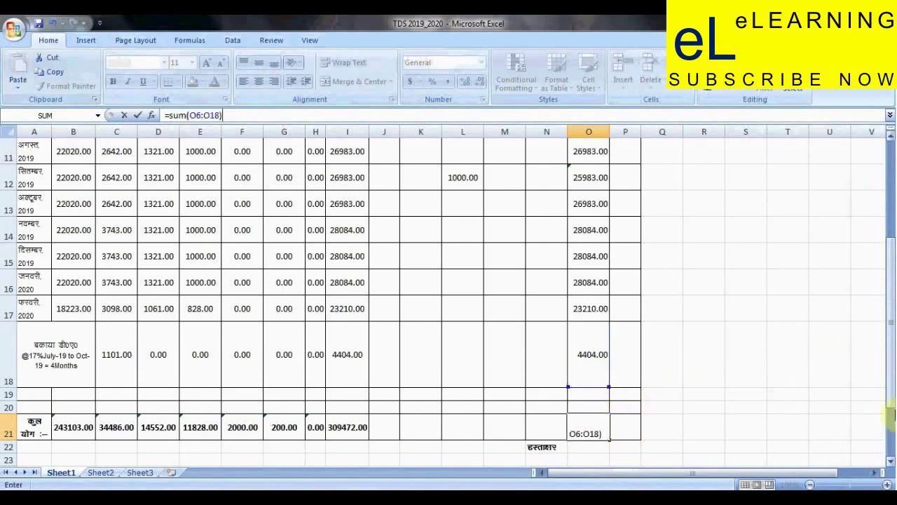
key(Return)
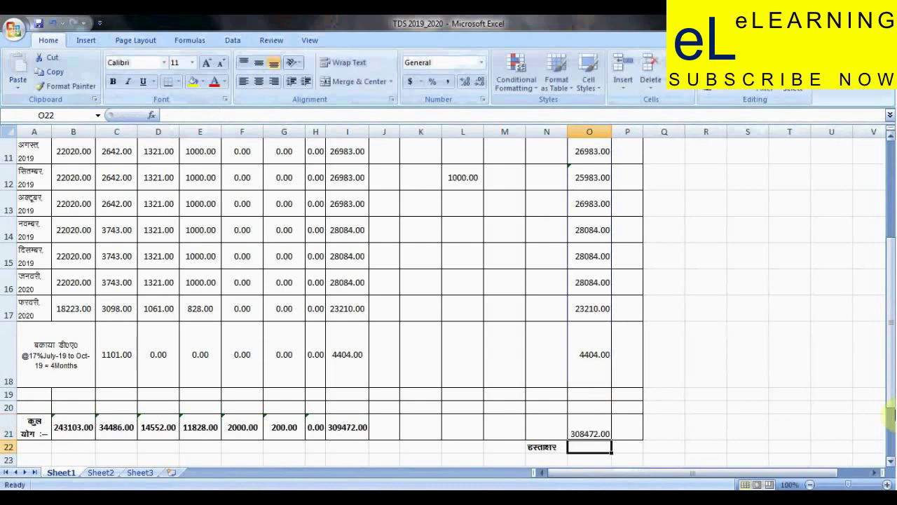
Centre the net income total in O21 horizontally and vertically and make it bold
click(580, 423)
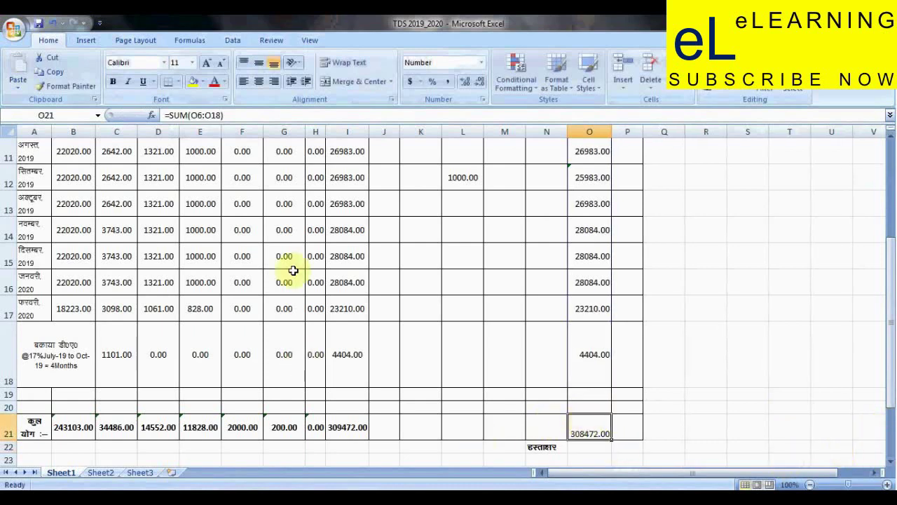
click(258, 81)
click(258, 63)
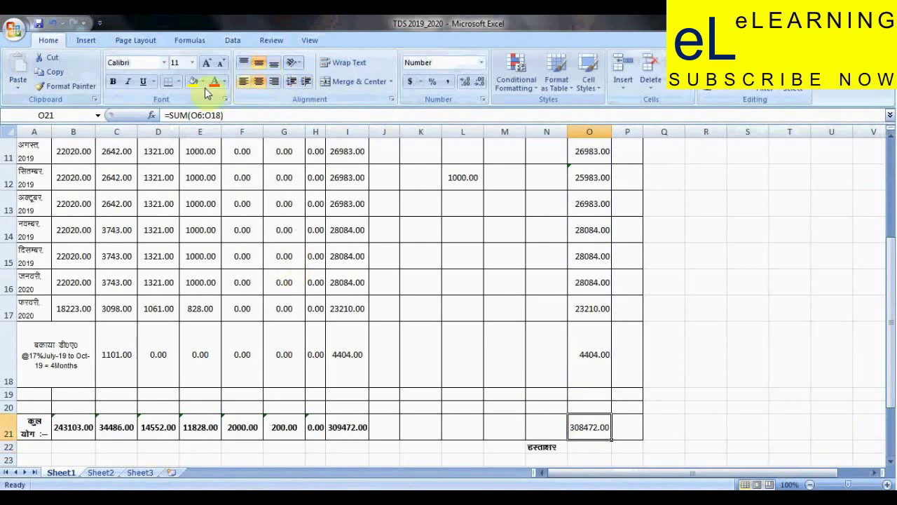
click(112, 82)
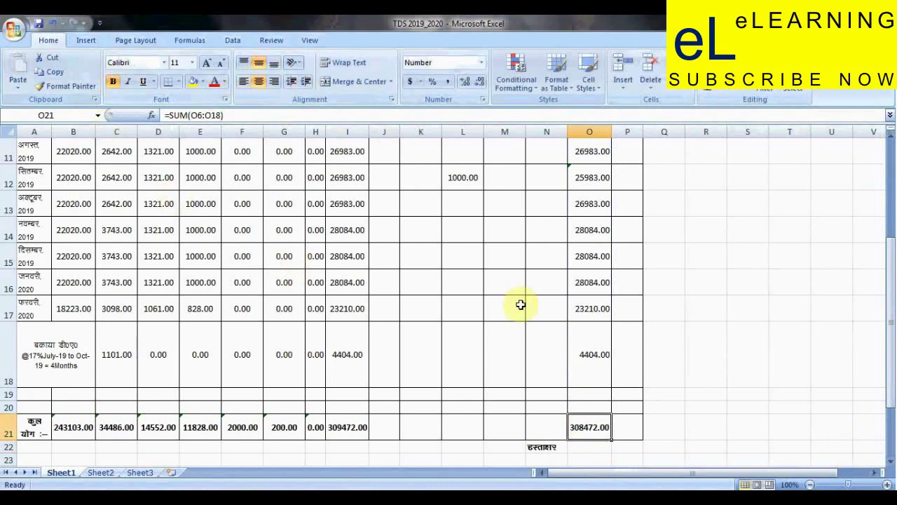
scroll(711, 444, down, 1)
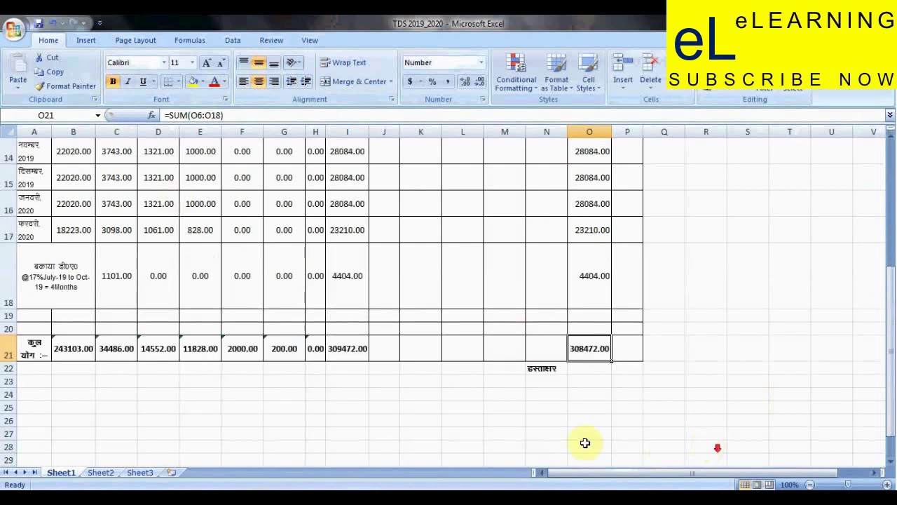
click(429, 433)
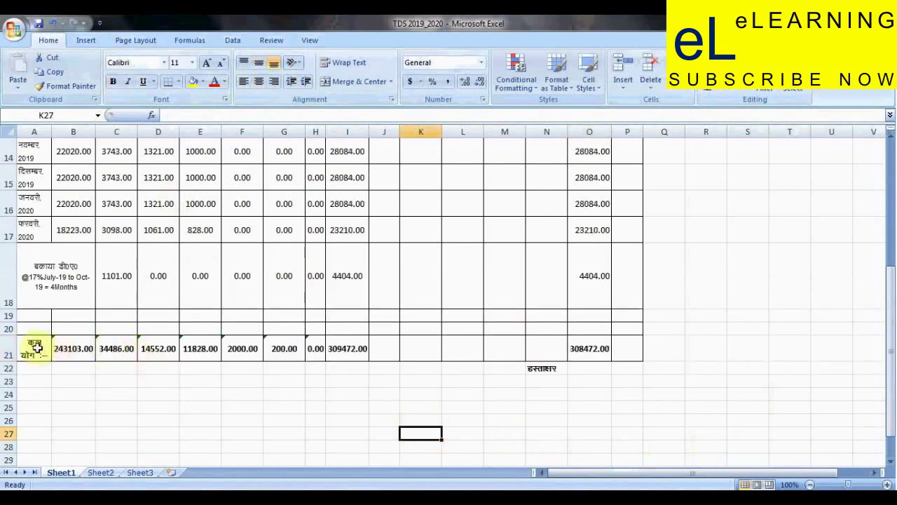
Change the font colour of the कुल योग row A21:P21 to red
drag(24, 346, 627, 348)
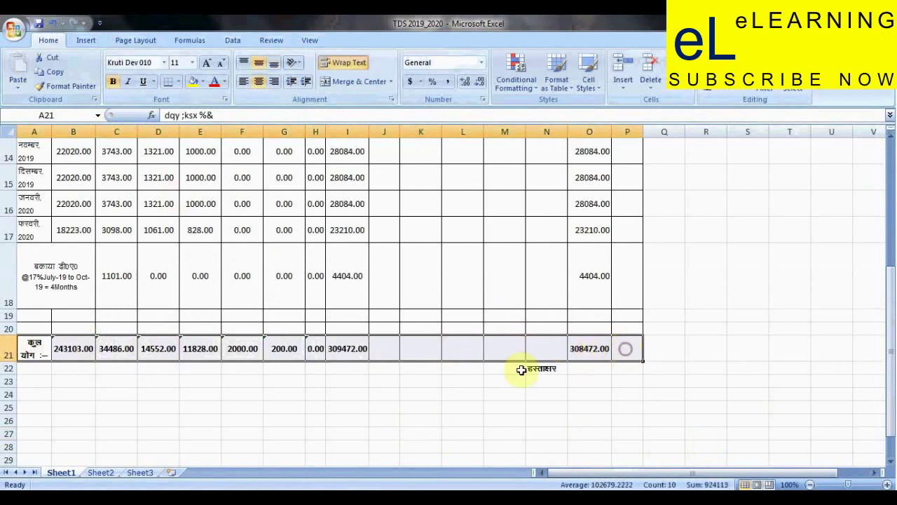
click(215, 82)
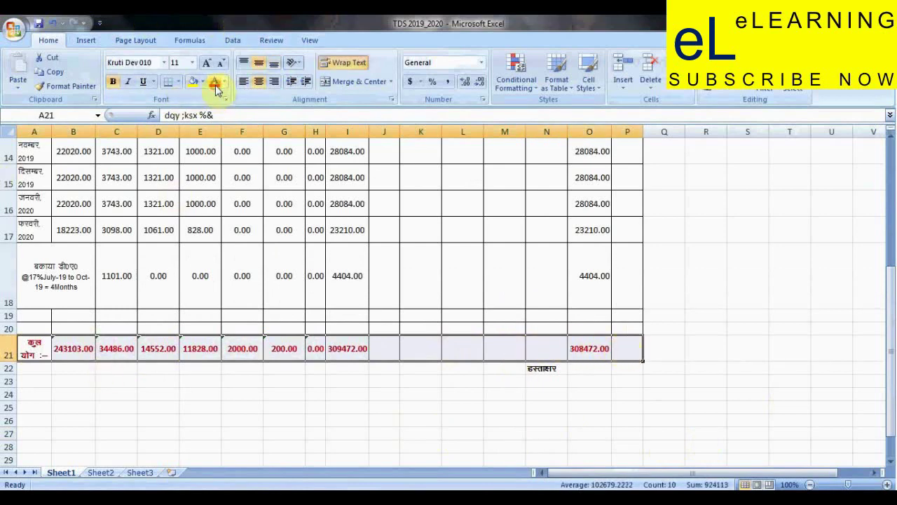
click(471, 416)
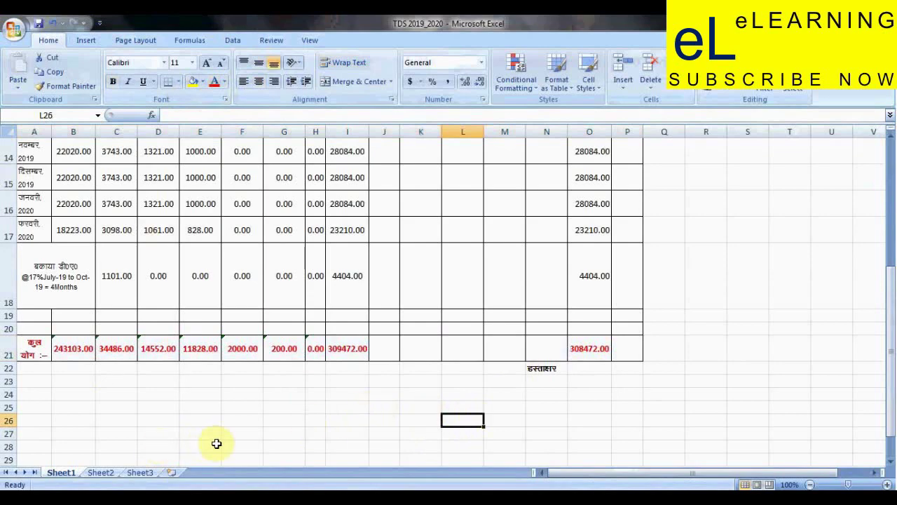
Open the print preview, zoom in on page 1 and examine which rows fit on it from the title downwards, then close the preview
scroll(217, 444, up, 5)
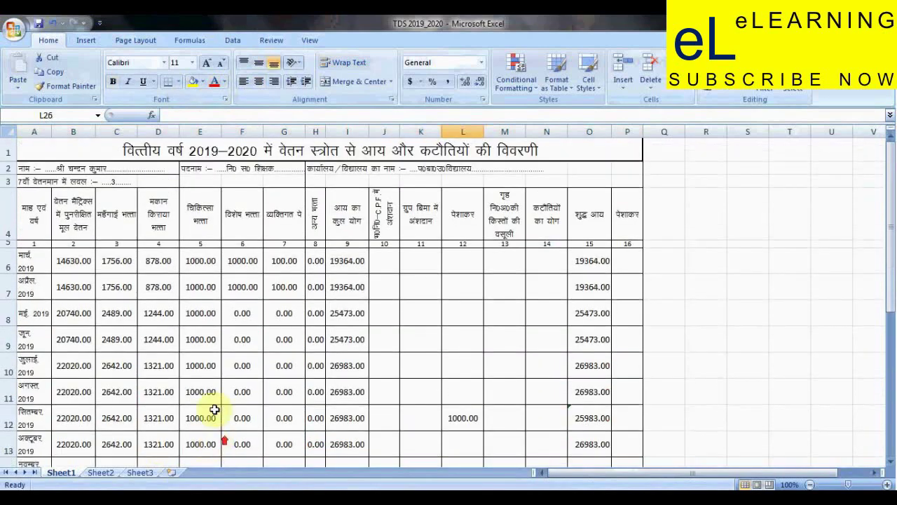
click(14, 29)
mouse_move(30, 174)
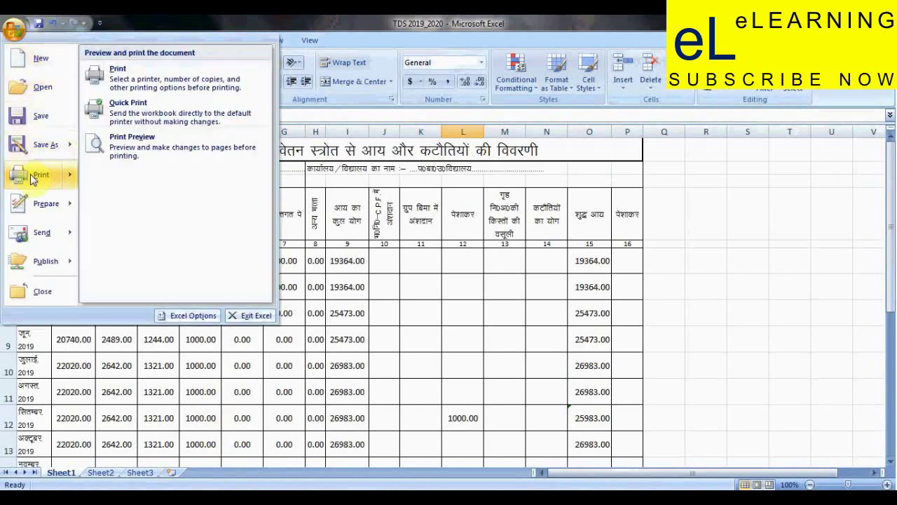
click(171, 145)
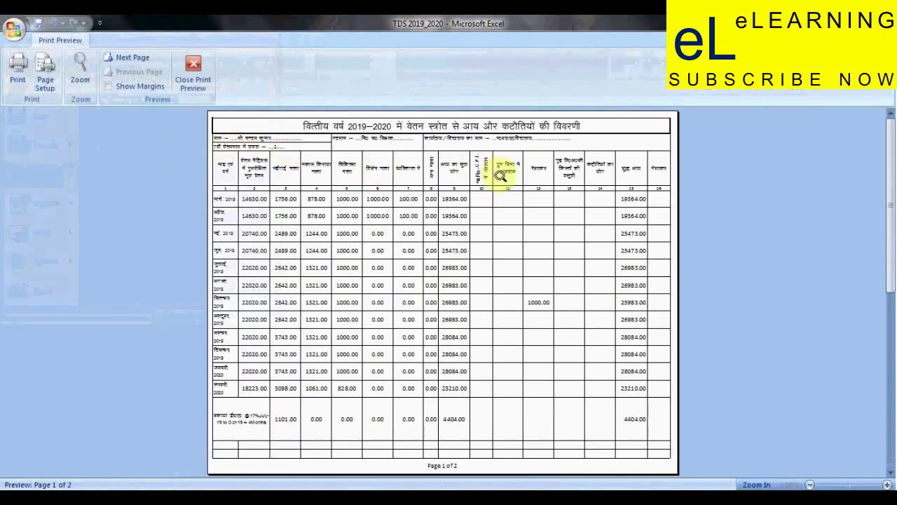
click(499, 176)
scroll(372, 279, up, 2)
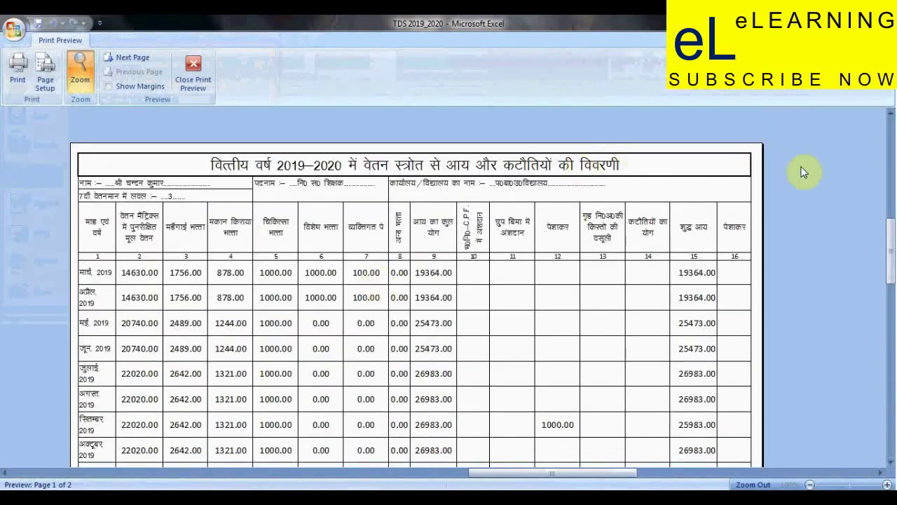
scroll(804, 174, down, 1)
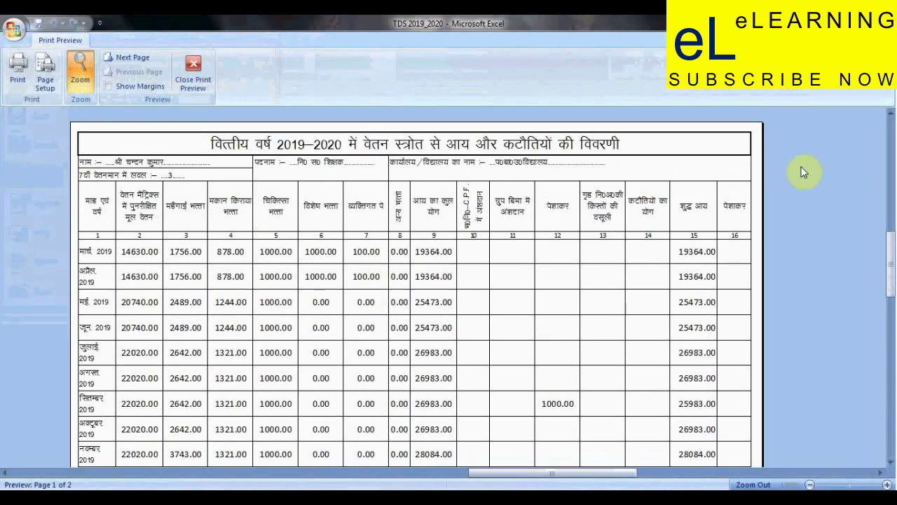
scroll(804, 173, down, 1)
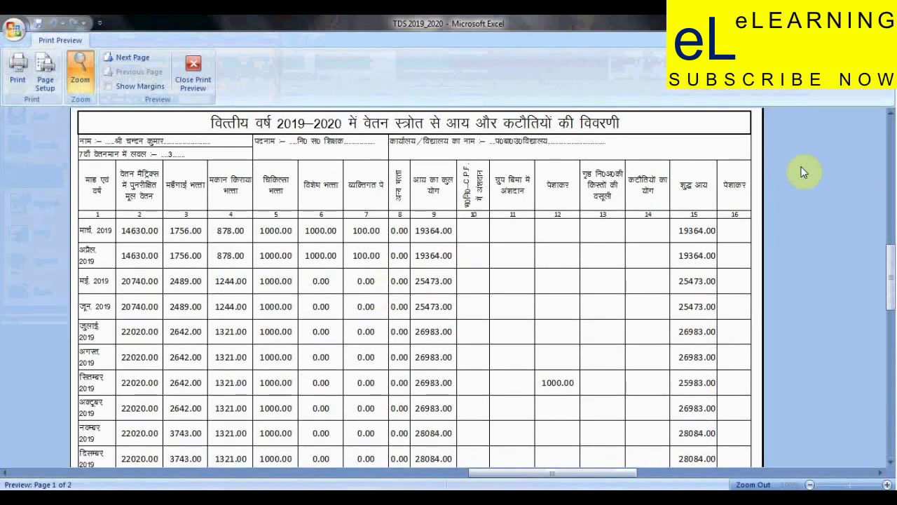
scroll(804, 173, down, 1)
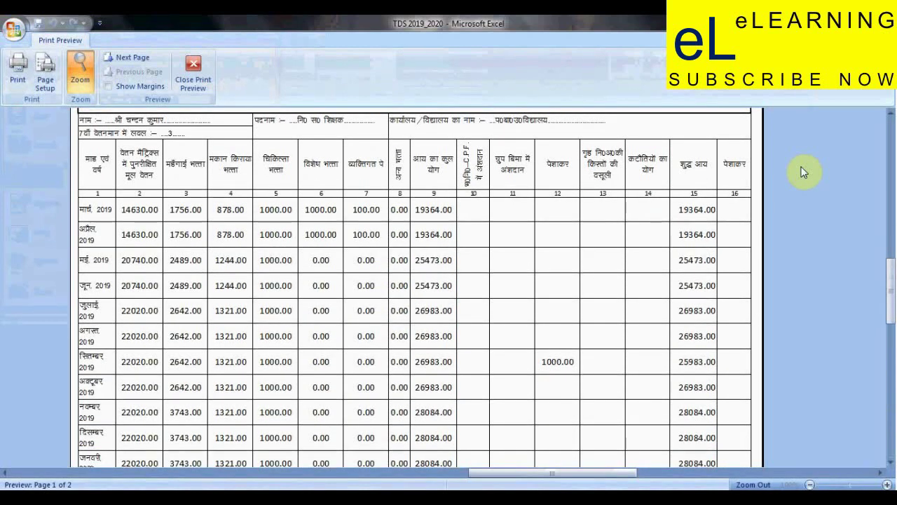
scroll(804, 173, down, 1)
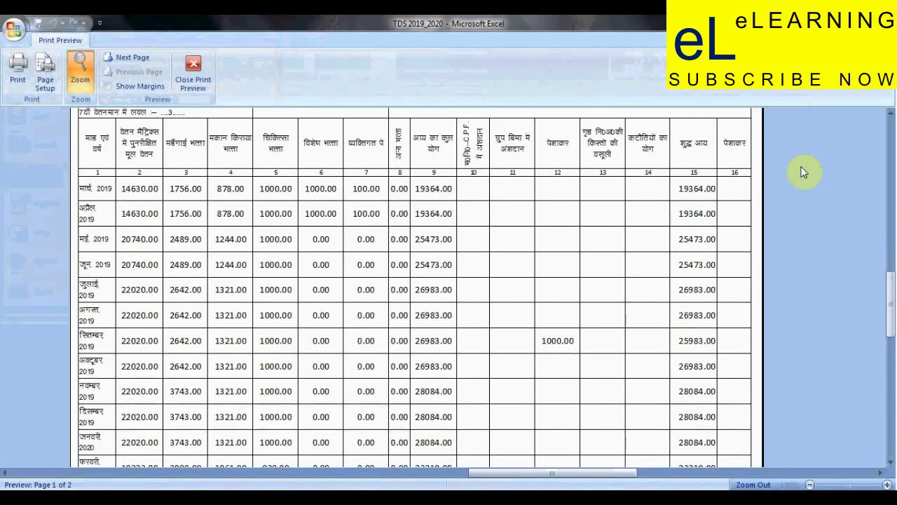
scroll(804, 173, down, 1)
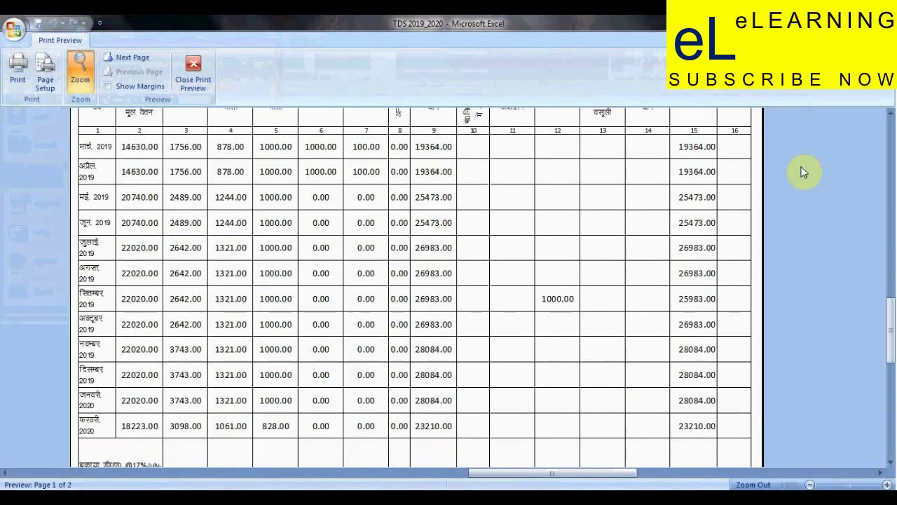
scroll(804, 173, down, 1)
scroll(804, 172, down, 1)
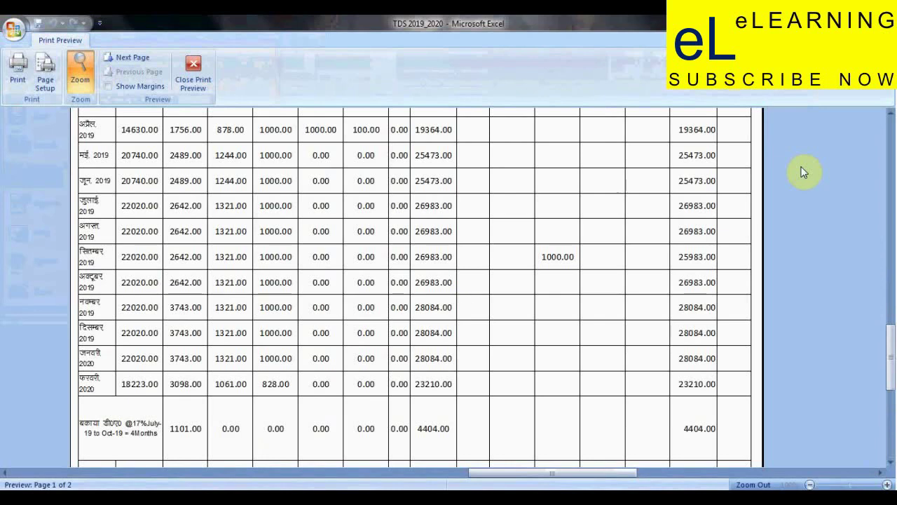
scroll(804, 172, down, 1)
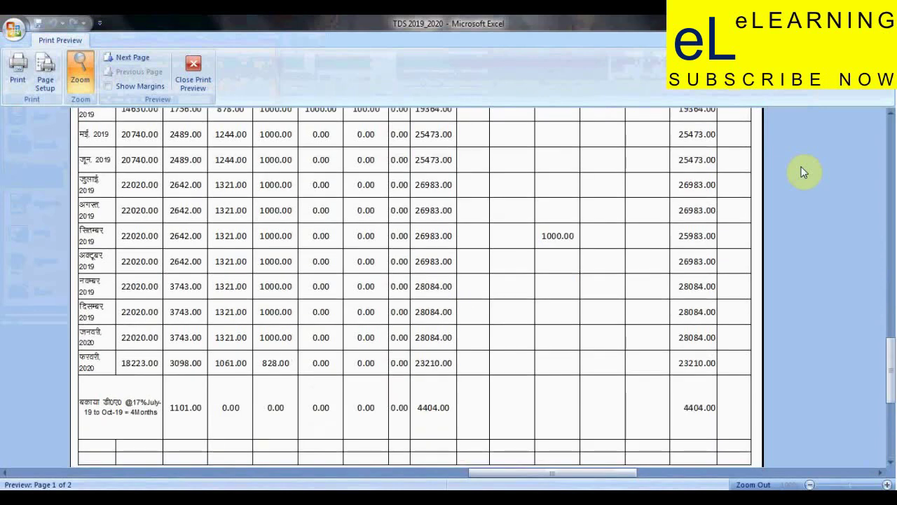
scroll(804, 173, down, 1)
scroll(804, 172, down, 1)
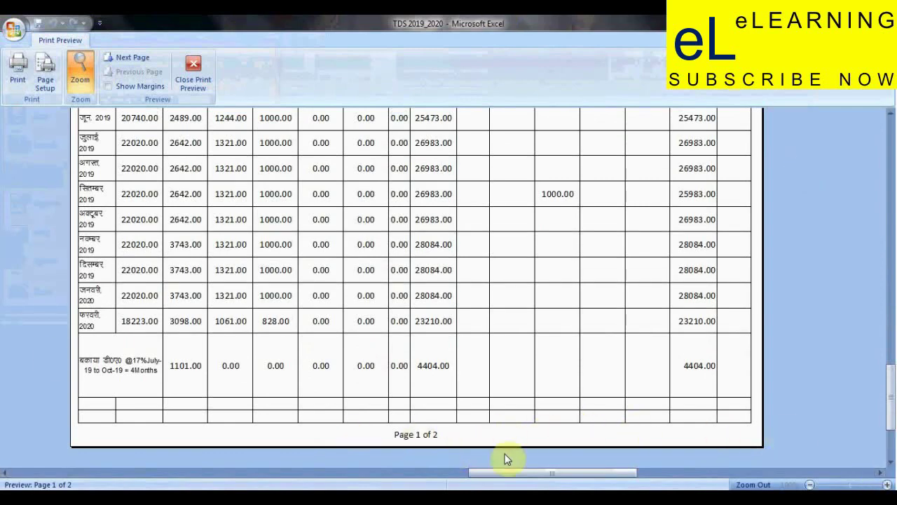
click(191, 67)
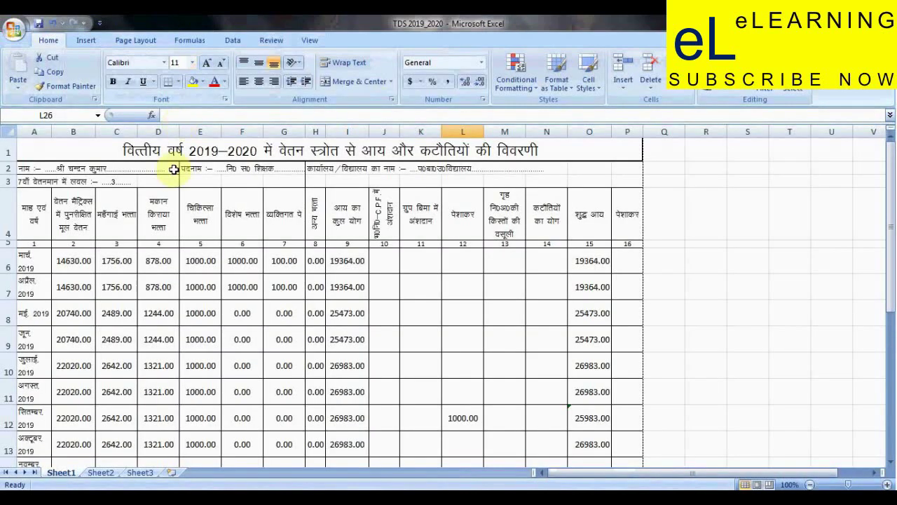
Delete the entire empty row 19 between the arrears row and the कुल योग row
scroll(357, 385, down, 6)
scroll(360, 386, up, 1)
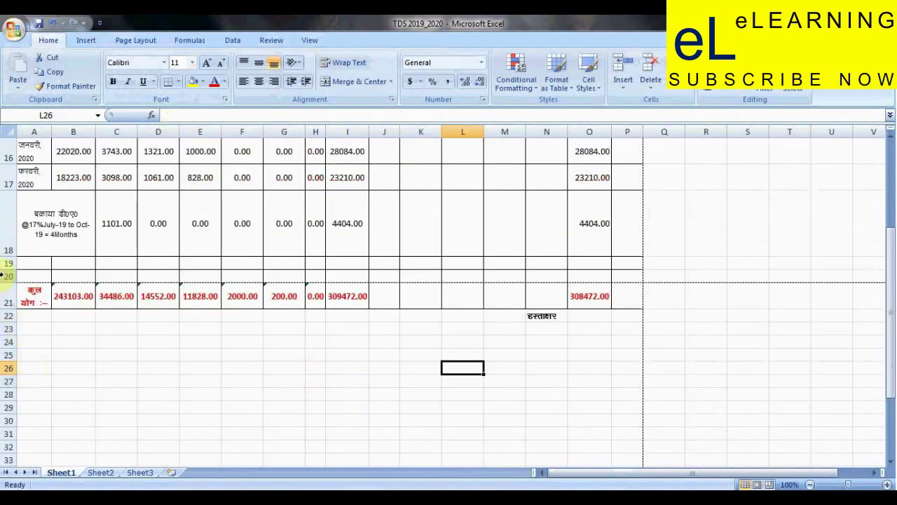
click(83, 264)
right_click(83, 263)
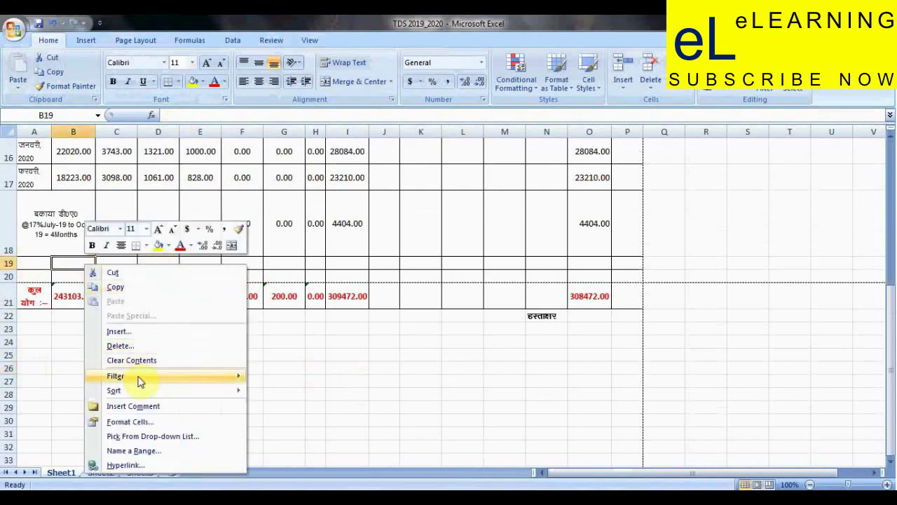
click(145, 347)
click(130, 349)
click(116, 384)
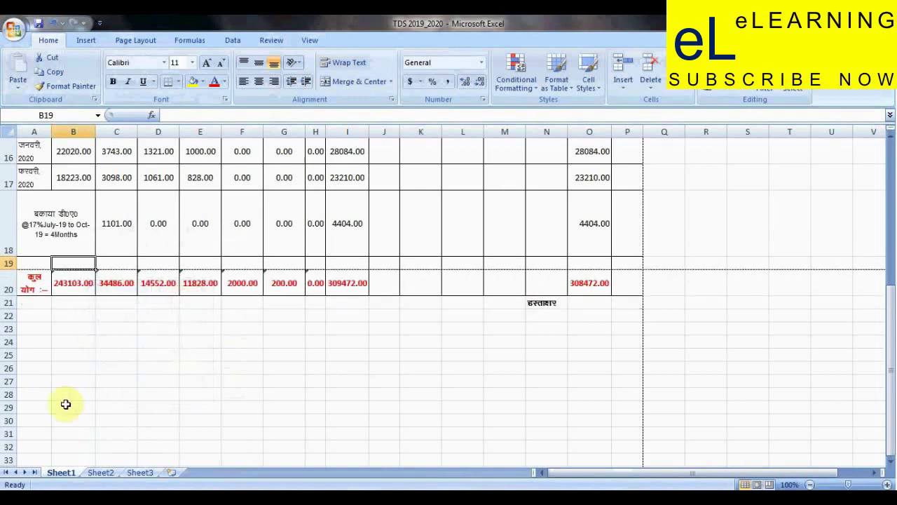
Delete the remaining empty row 19 above the कुल योग row and slightly reduce the height of arrears row 18
right_click(79, 265)
click(135, 349)
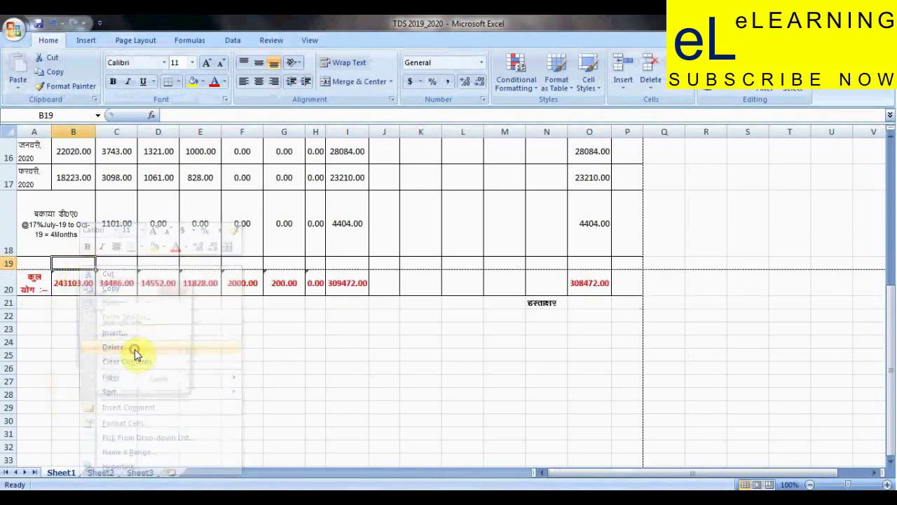
click(111, 349)
click(120, 387)
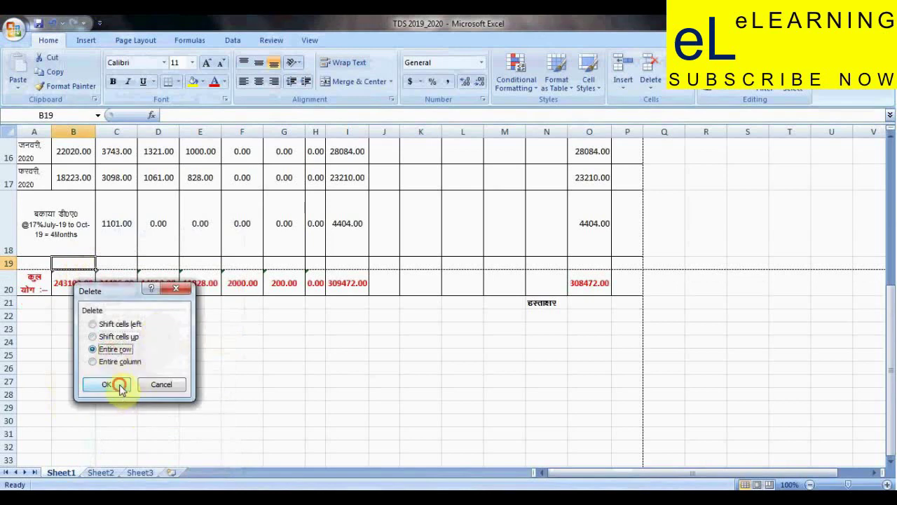
click(272, 406)
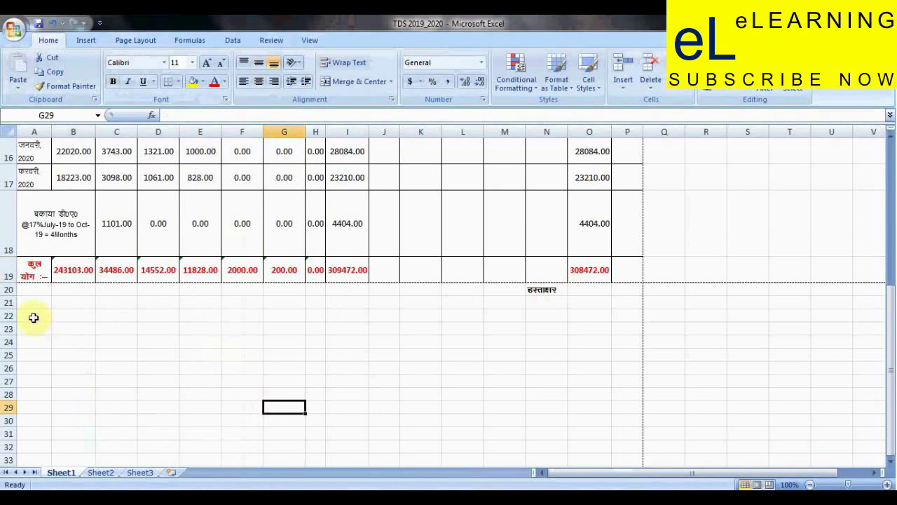
drag(5, 255, 7, 241)
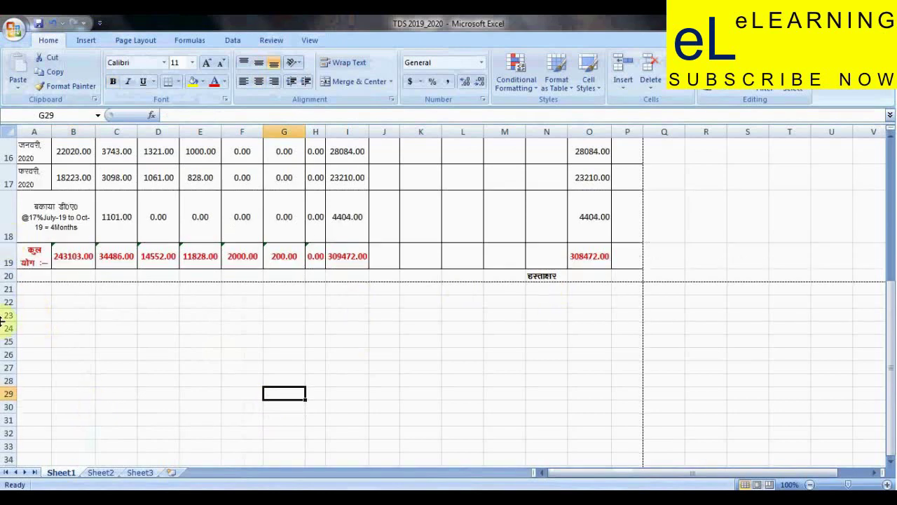
Open the print preview of the salary sheet and check the कुल योग row and signature line, then show the whole page
scroll(87, 386, up, 5)
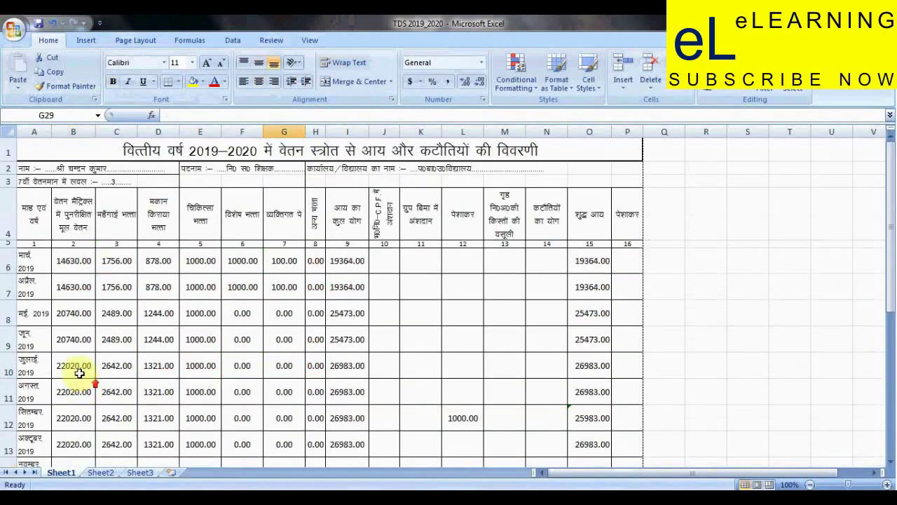
click(13, 29)
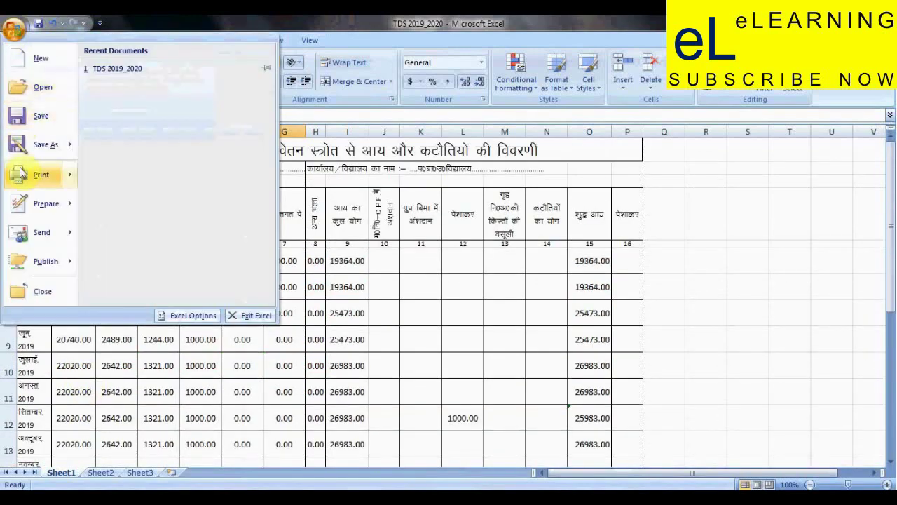
mouse_move(28, 175)
click(189, 156)
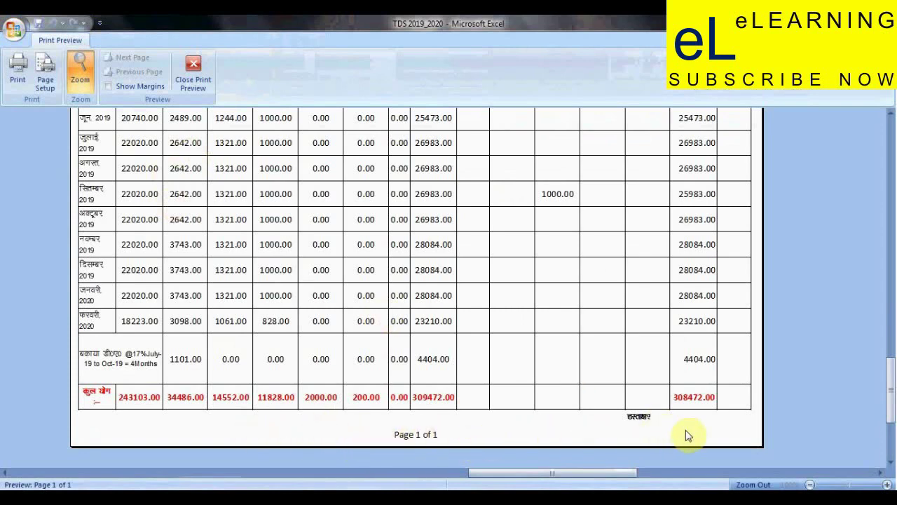
click(395, 245)
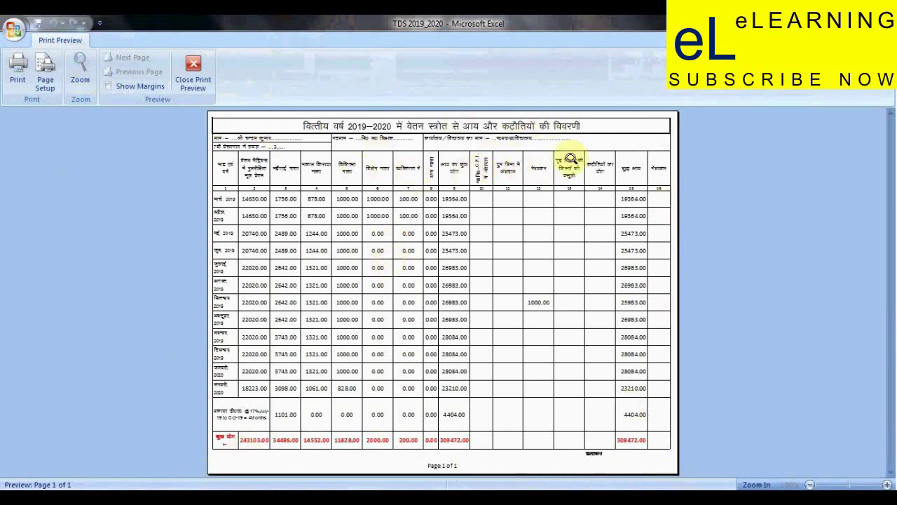
Zoom in on the previewed page and examine it from the title to the हस्ताक्षर line, then zoom back out
click(515, 356)
click(517, 356)
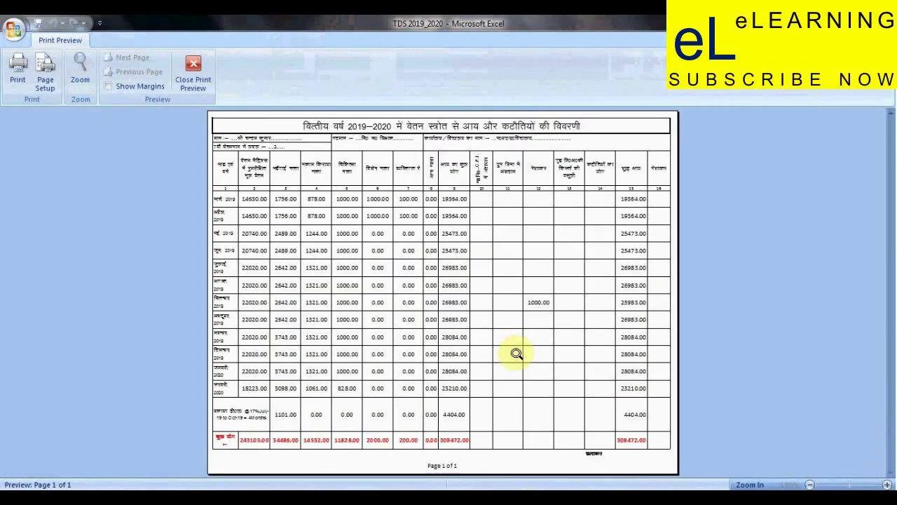
click(517, 354)
scroll(515, 356, up, 5)
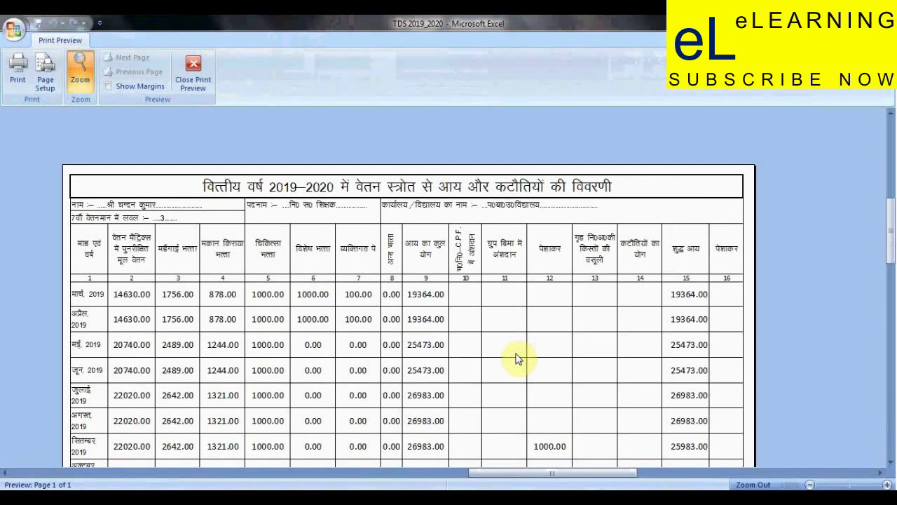
scroll(516, 358, down, 6)
scroll(517, 357, down, 7)
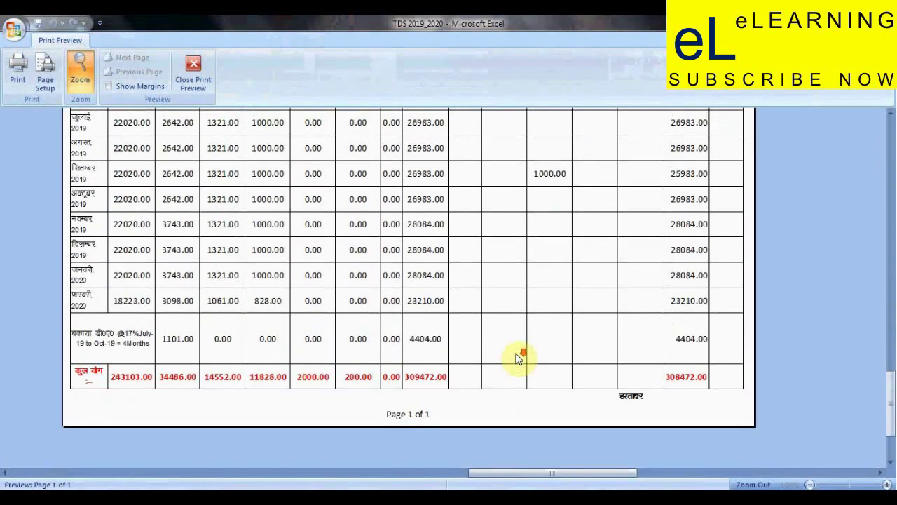
scroll(517, 357, down, 3)
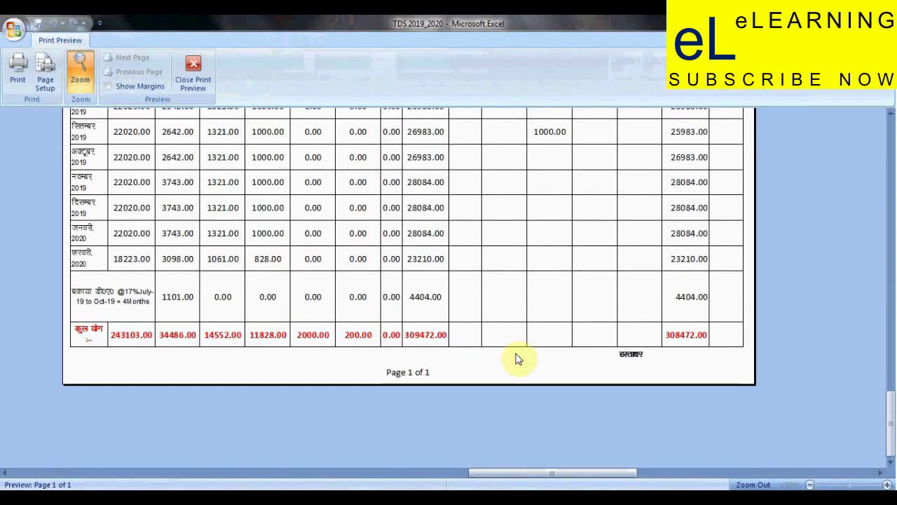
scroll(517, 359, up, 3)
click(516, 359)
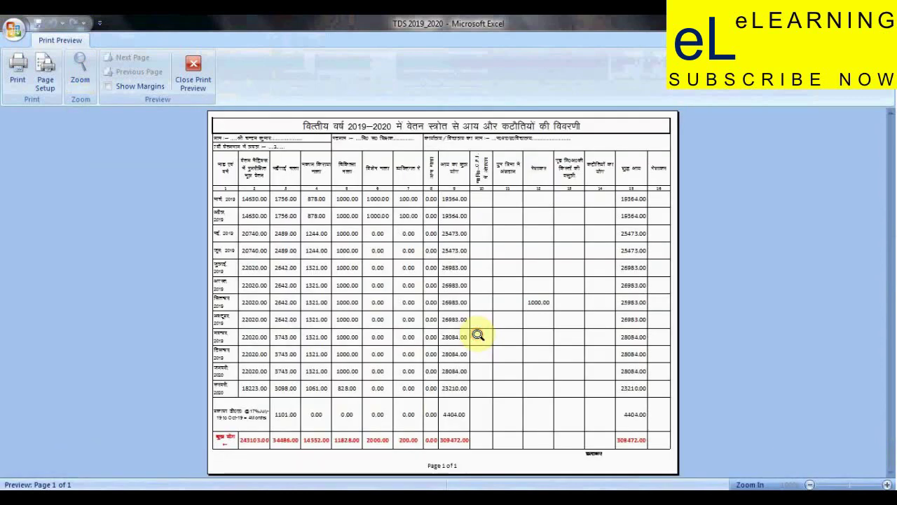